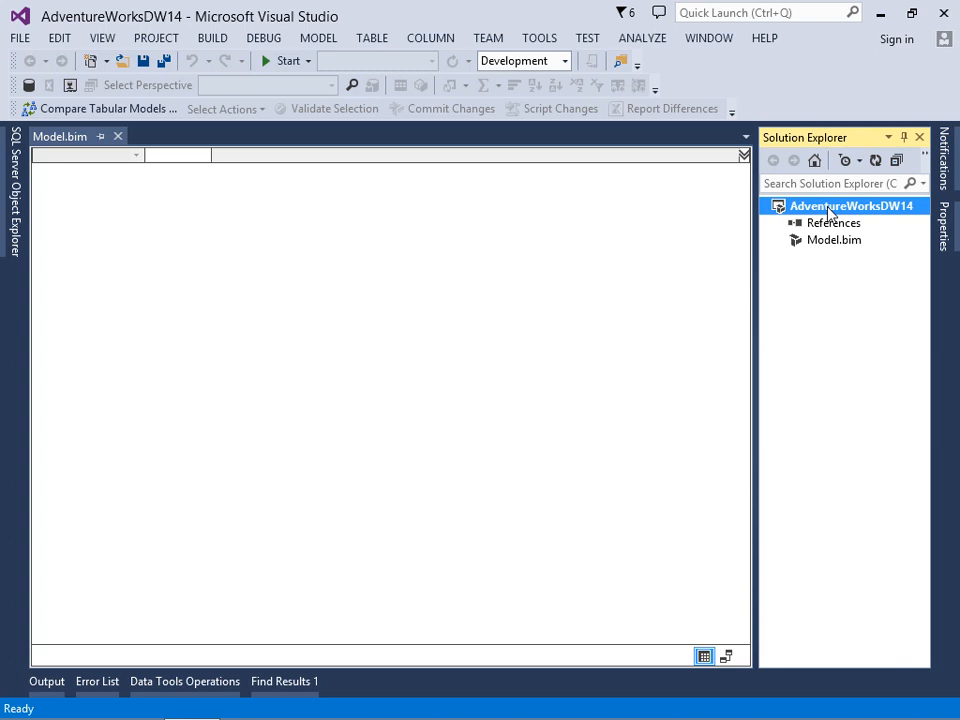
Start a table import through the existing AdventureWorksDW2014 connection, choosing data from the list of tables and views.
left_click(322, 42)
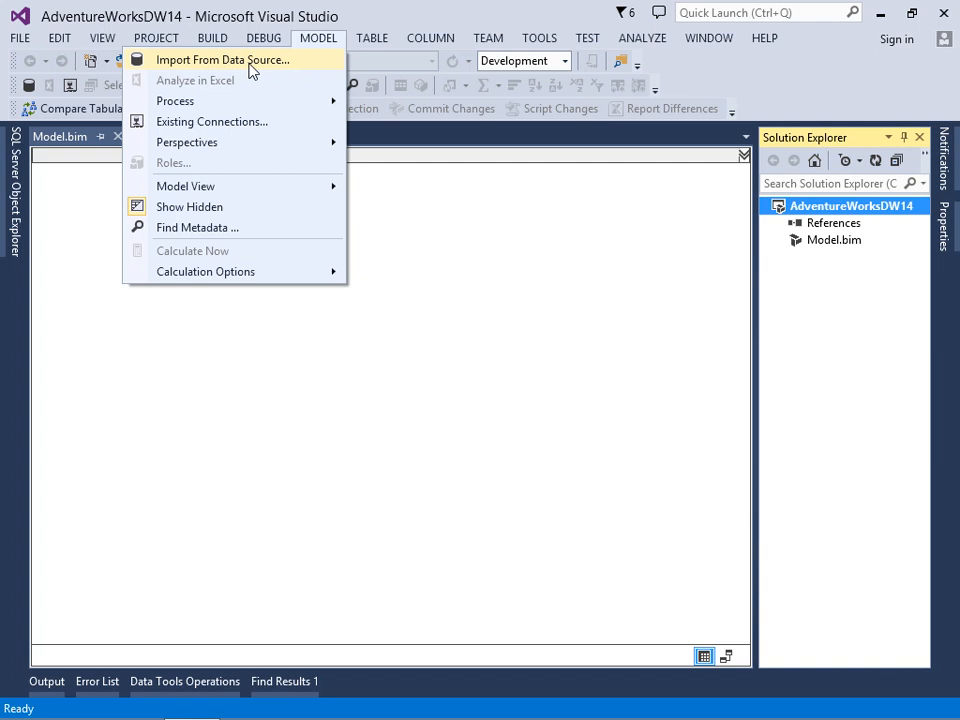
left_click(214, 122)
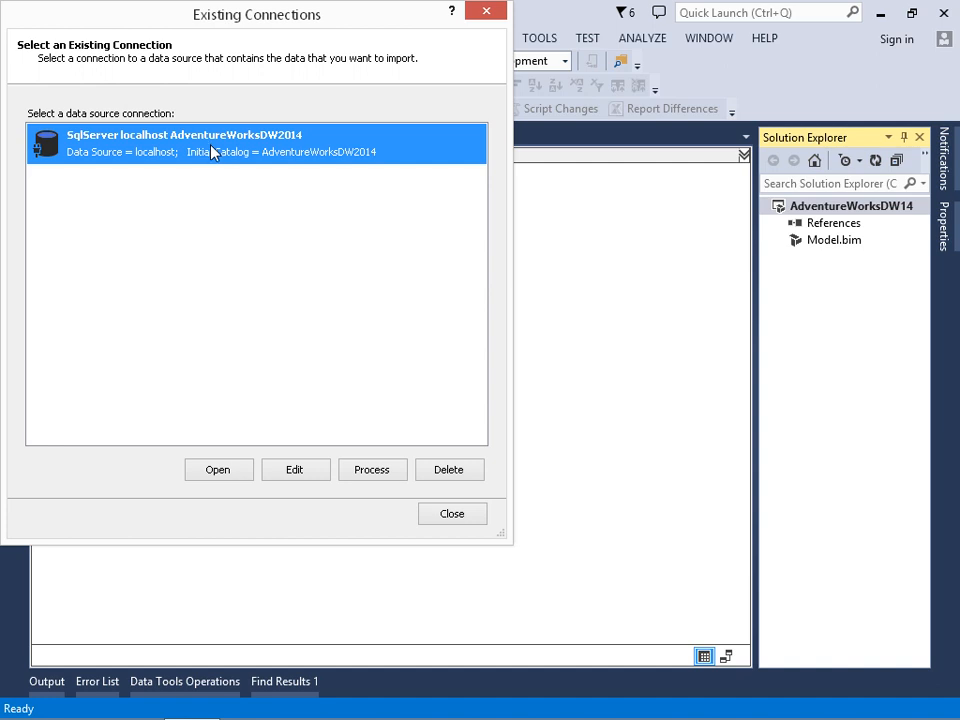
left_click(289, 472)
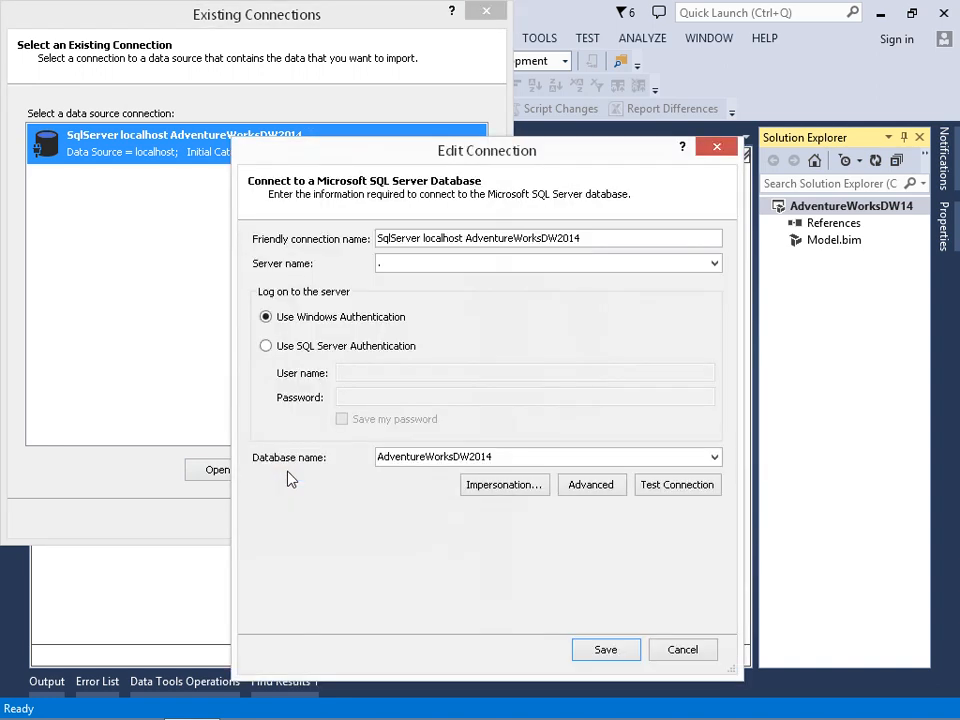
left_click(665, 650)
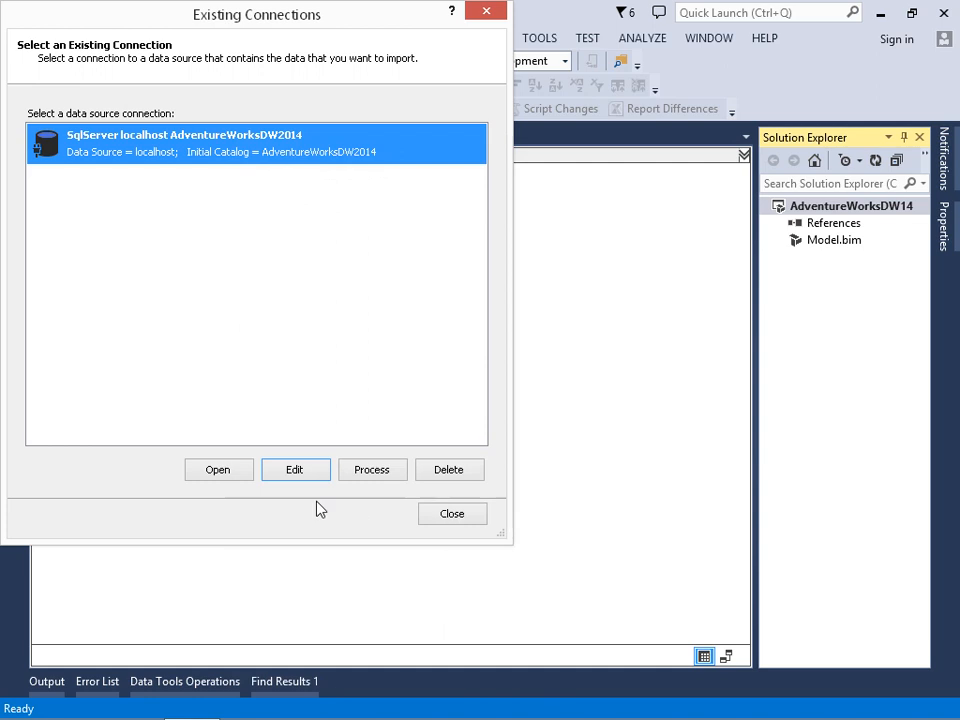
left_click(218, 470)
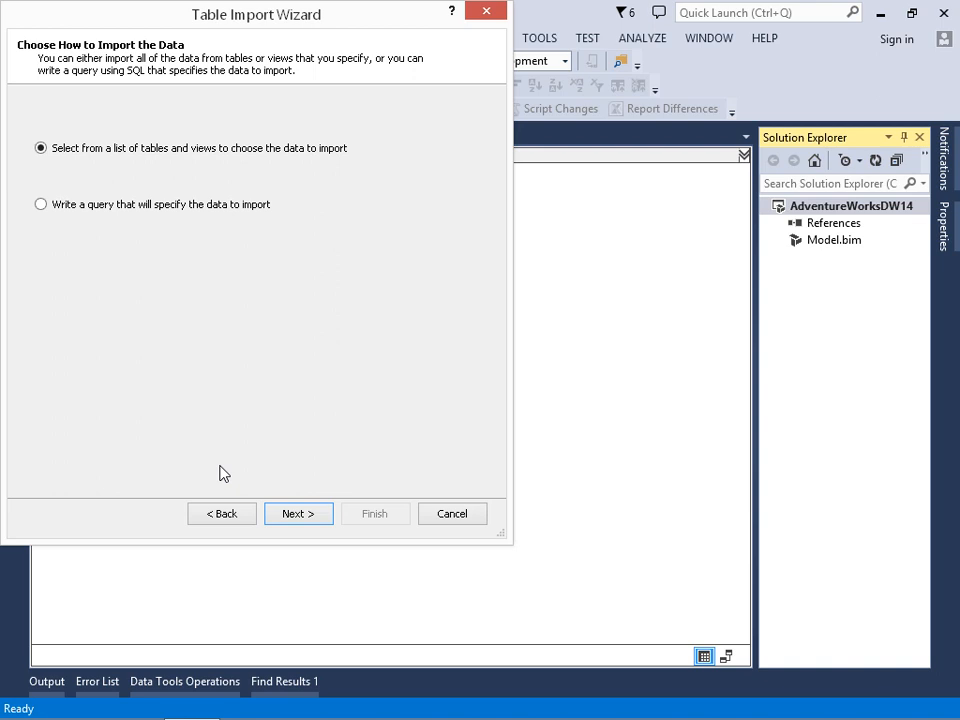
left_click(299, 516)
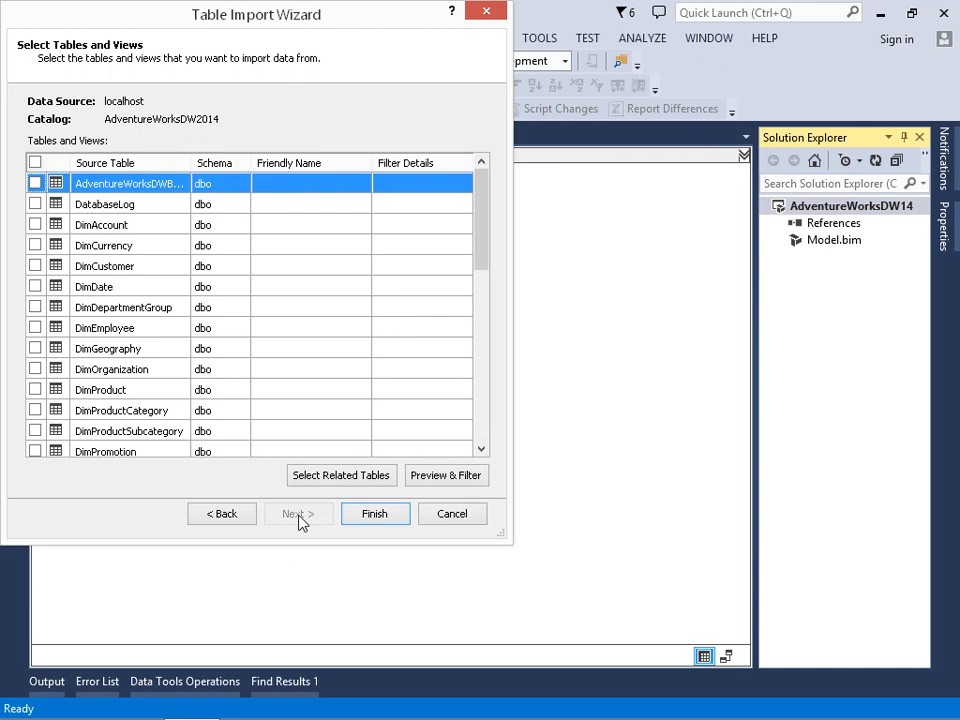
Enlarge the import wizard and select FactInternetSales together with all its related tables.
left_click_drag(247, 21, 381, 54)
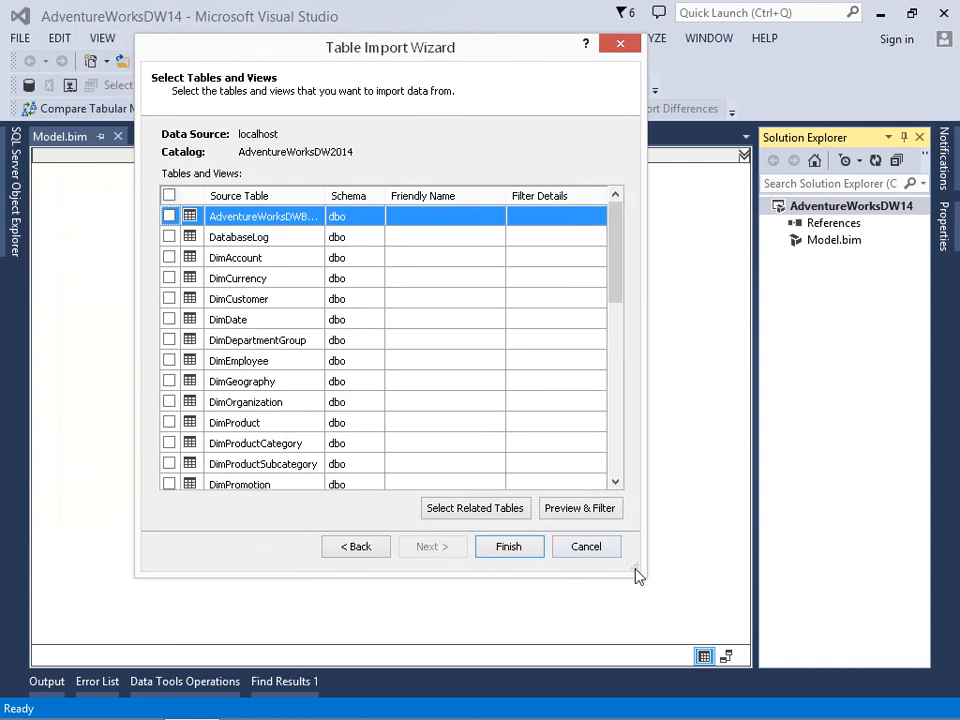
left_click_drag(641, 574, 734, 644)
left_click(706, 536)
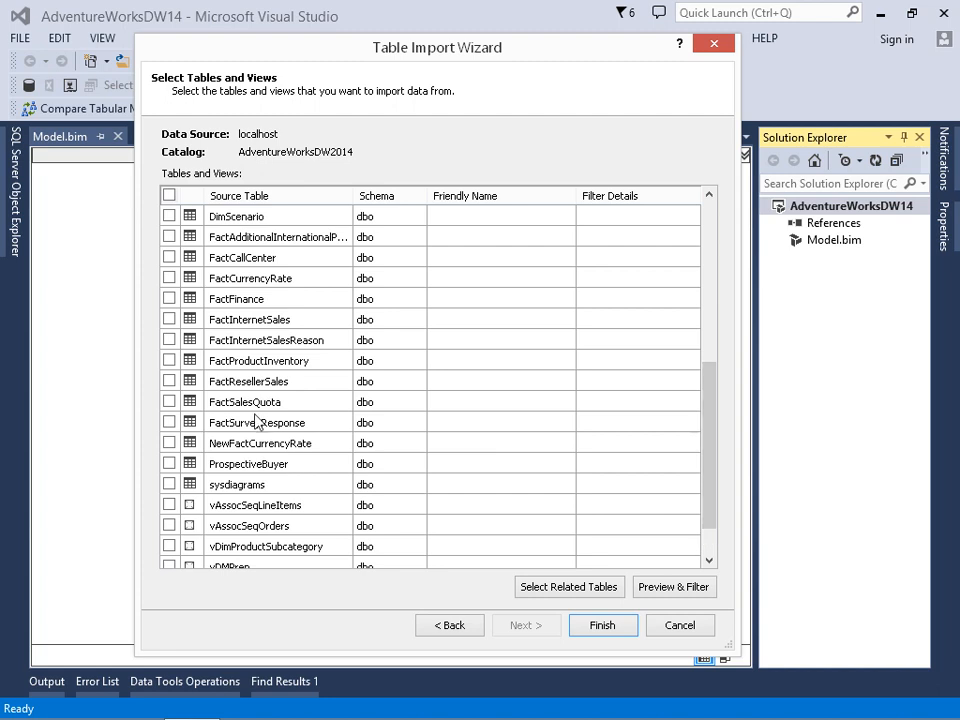
left_click(169, 319)
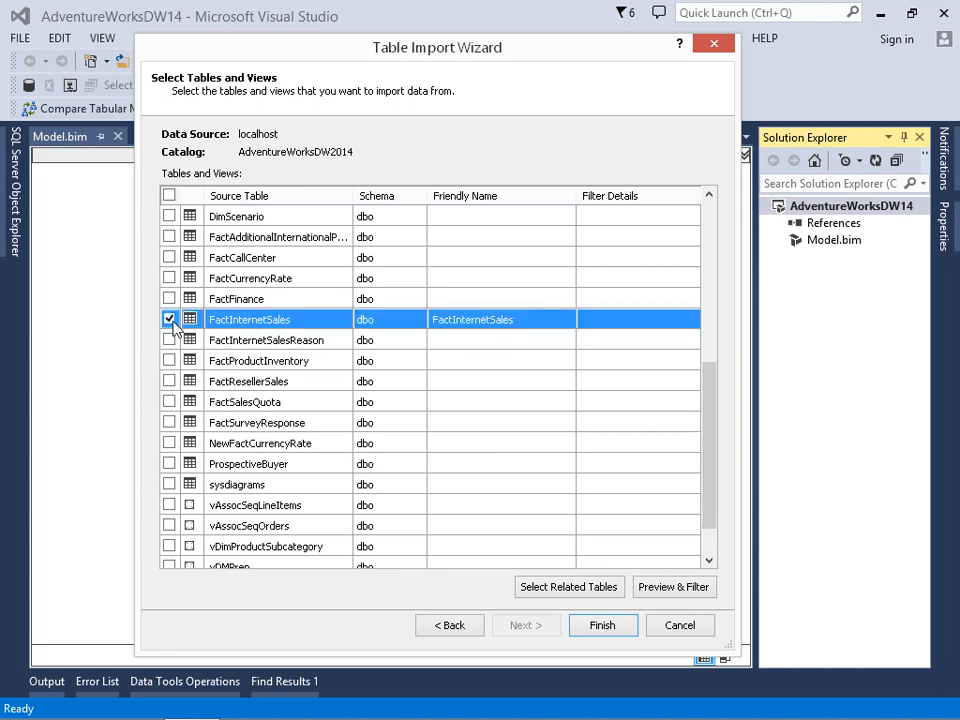
left_click(583, 594)
Exclude the DimPromotion and DimCurrency tables from the import.
left_click_drag(703, 435, 709, 328)
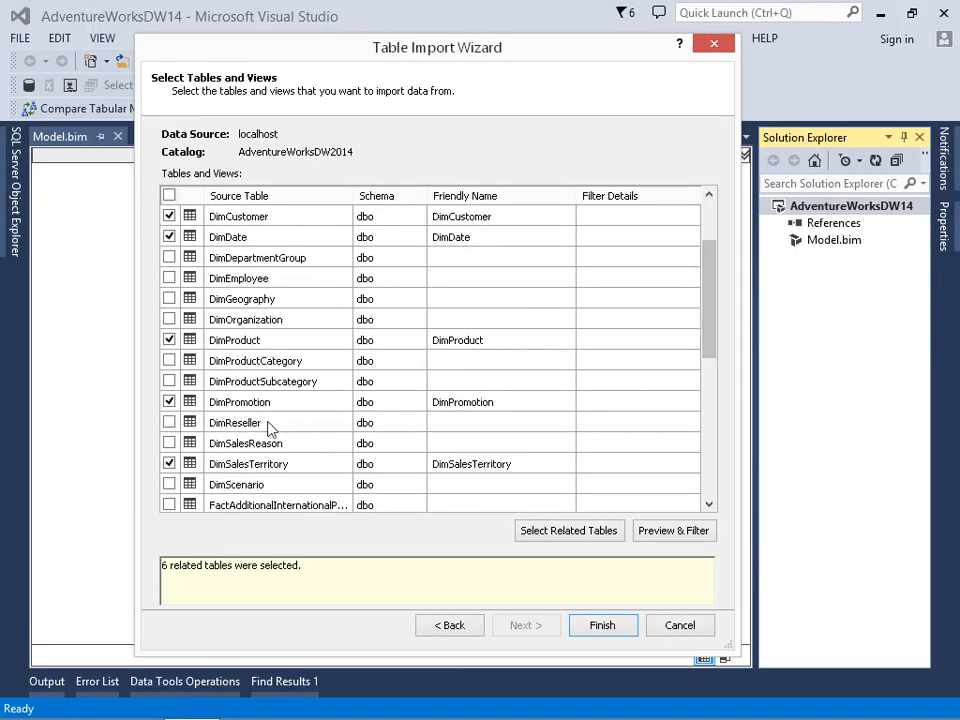
left_click(169, 402)
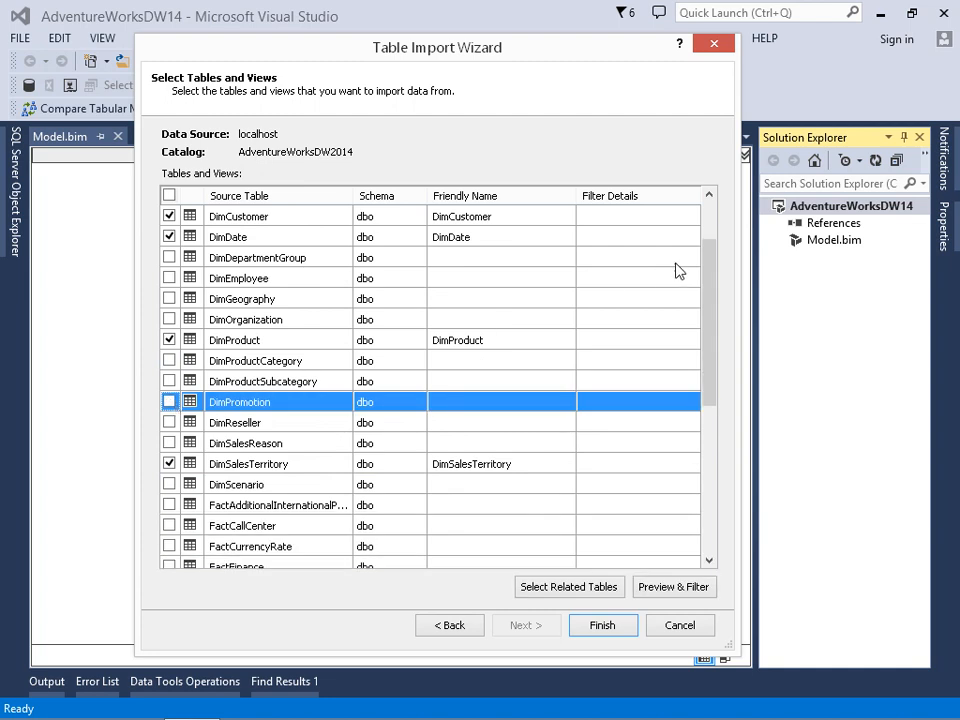
left_click_drag(709, 289, 706, 270)
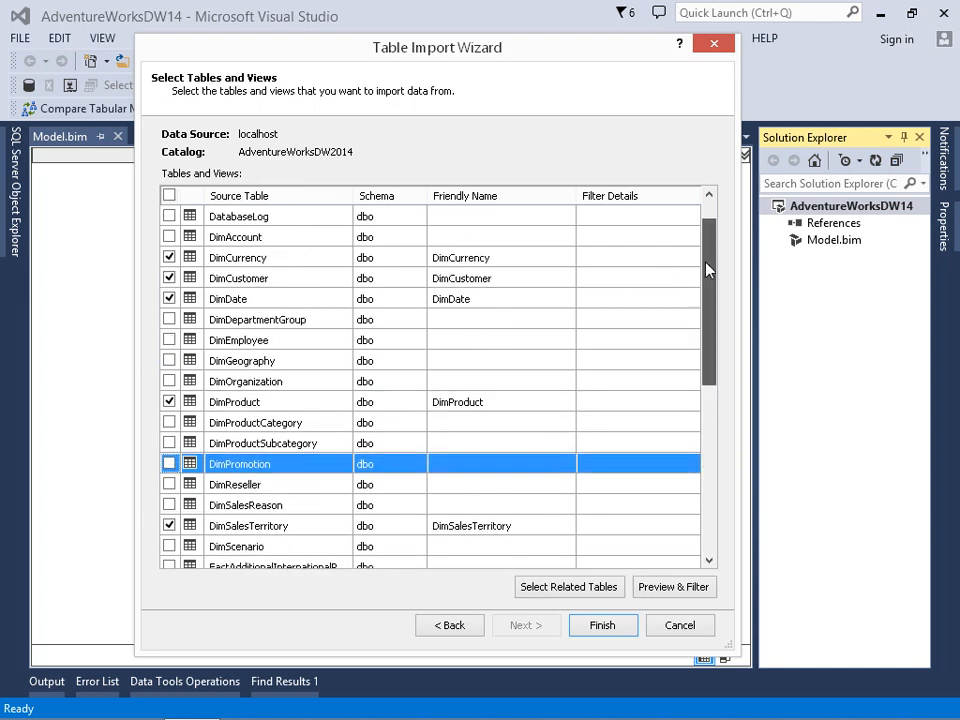
left_click(170, 258)
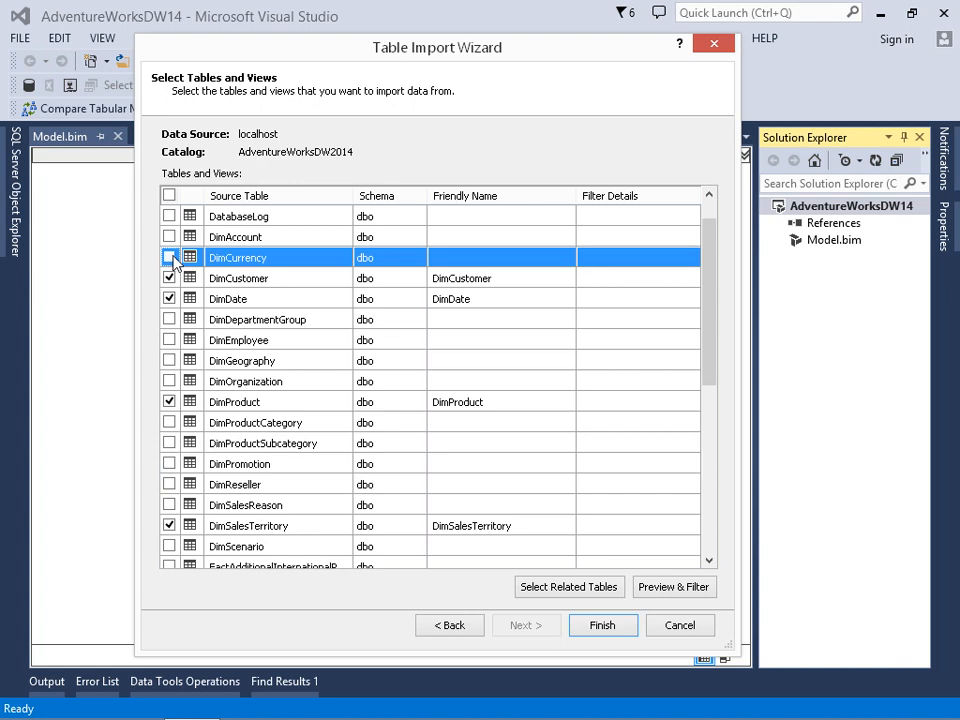
Set the friendly names of DimCustomer and DimDate to Customer and Date.
left_click(447, 281)
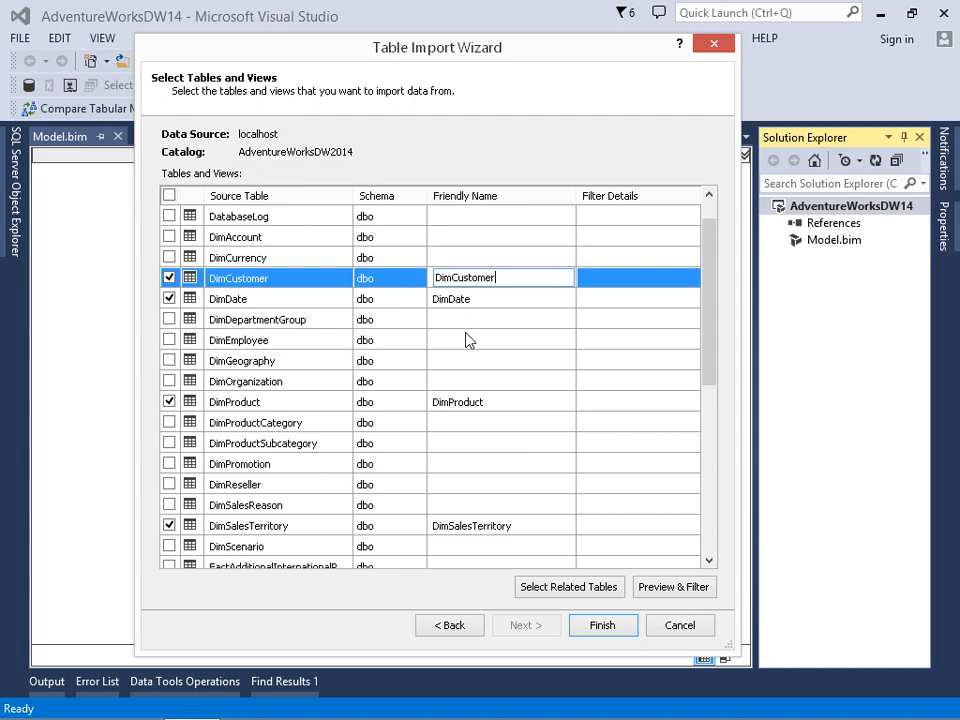
key("Home")
key("Delete")
key("Delete")
key("Delete")
key("Down")
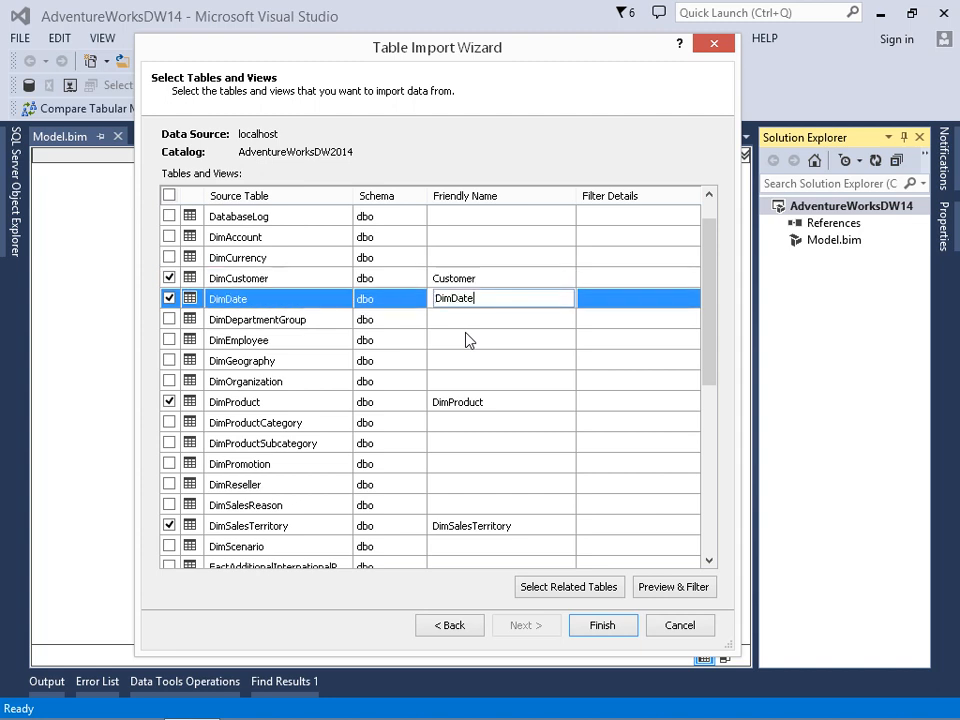
key("Delete")
key("Delete")
key("Delete")
Set the friendly name of DimProduct to Product.
key("Down")
key("Down")
key("Down")
key("Down")
key("Down")
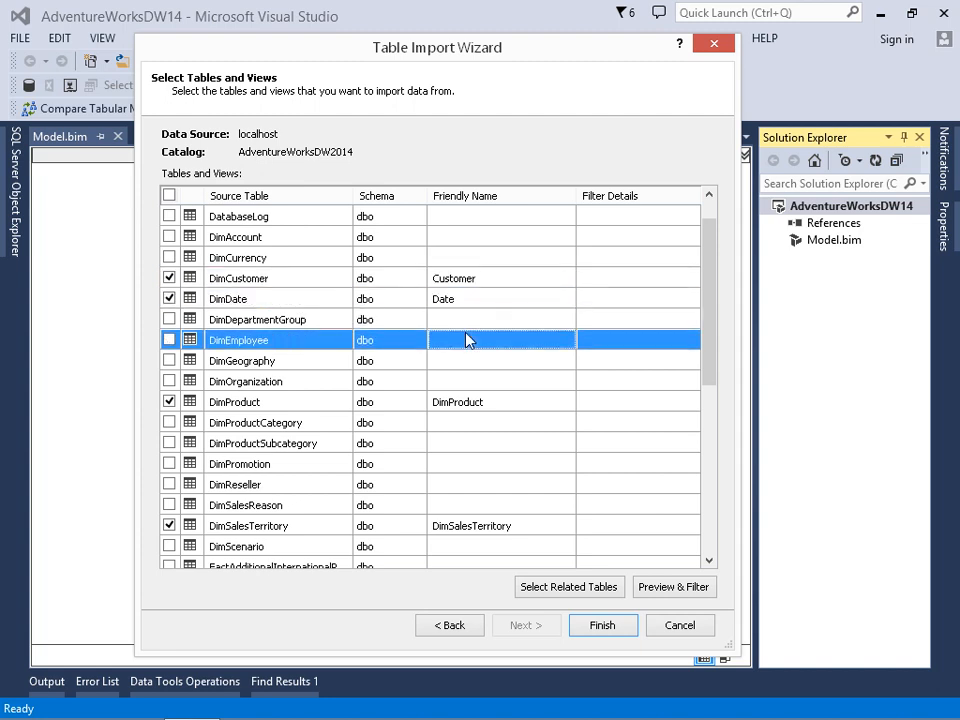
key("Delete")
key("Delete")
key("Delete")
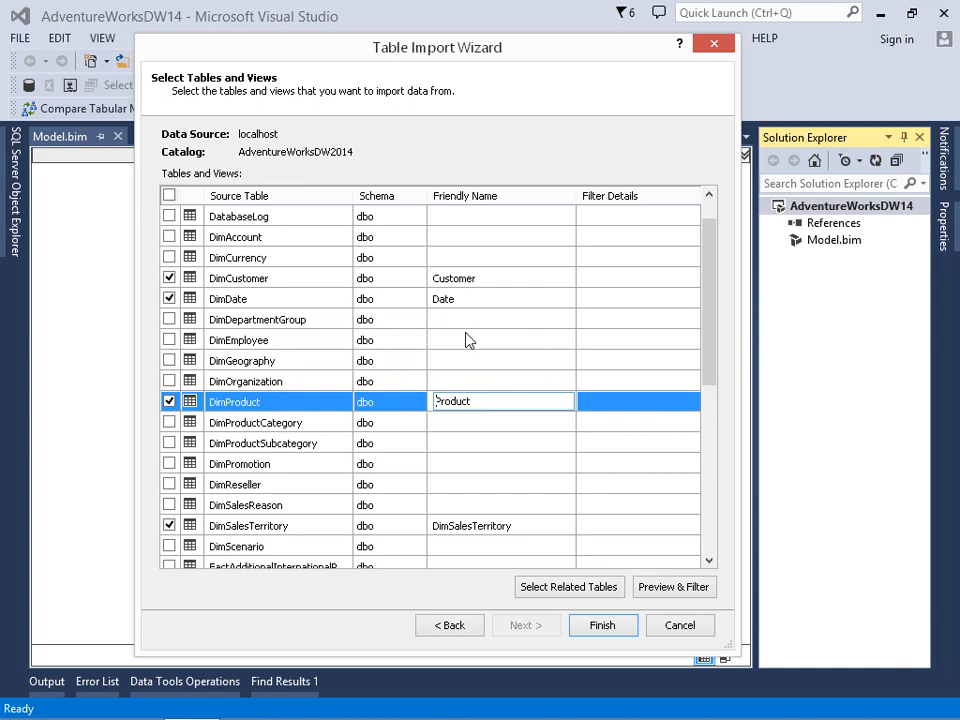
Set the friendly name of DimSalesTerritory to Sales Territory.
key("Down")
key("Down")
key("Down")
key("Down")
key("Down")
key("Down")
key("Down")
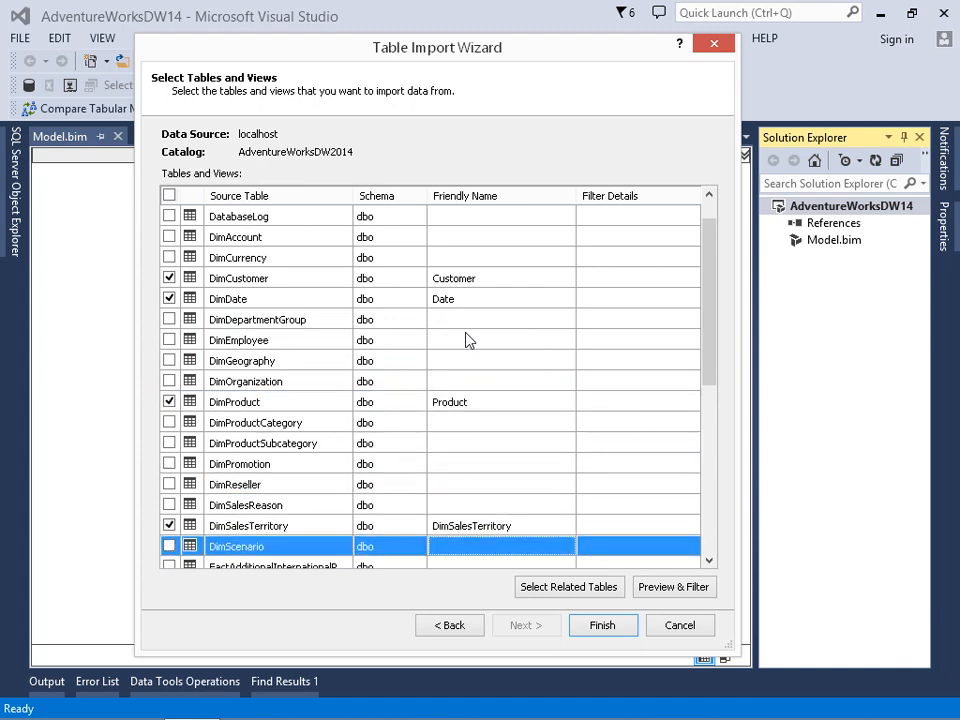
key("Up")
key("Home")
key("Delete")
key("Delete")
key("Delete")
key("Right")
key("Right")
key("Right")
key("Right")
key("Right")
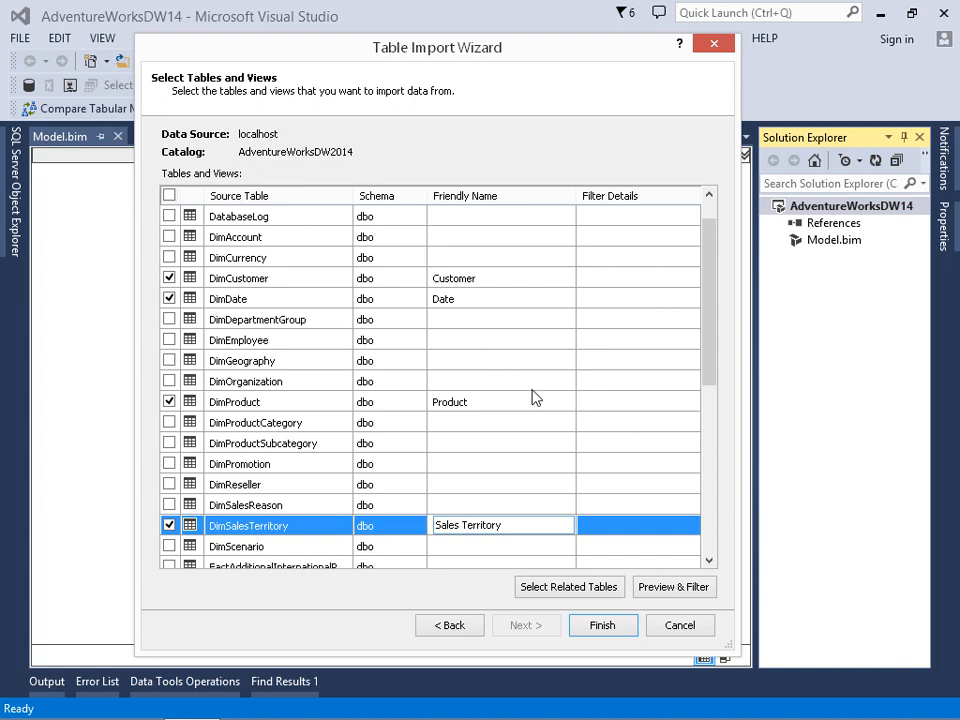
Set the friendly name of FactInternetSales to Internet Sales.
left_click_drag(708, 365, 718, 440)
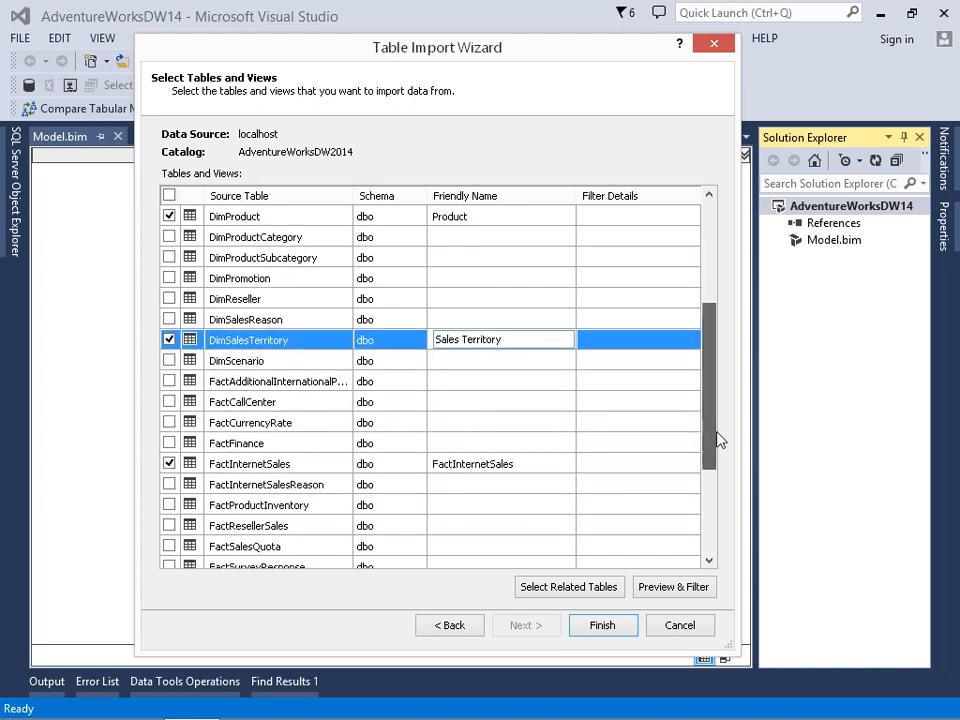
left_click(551, 463)
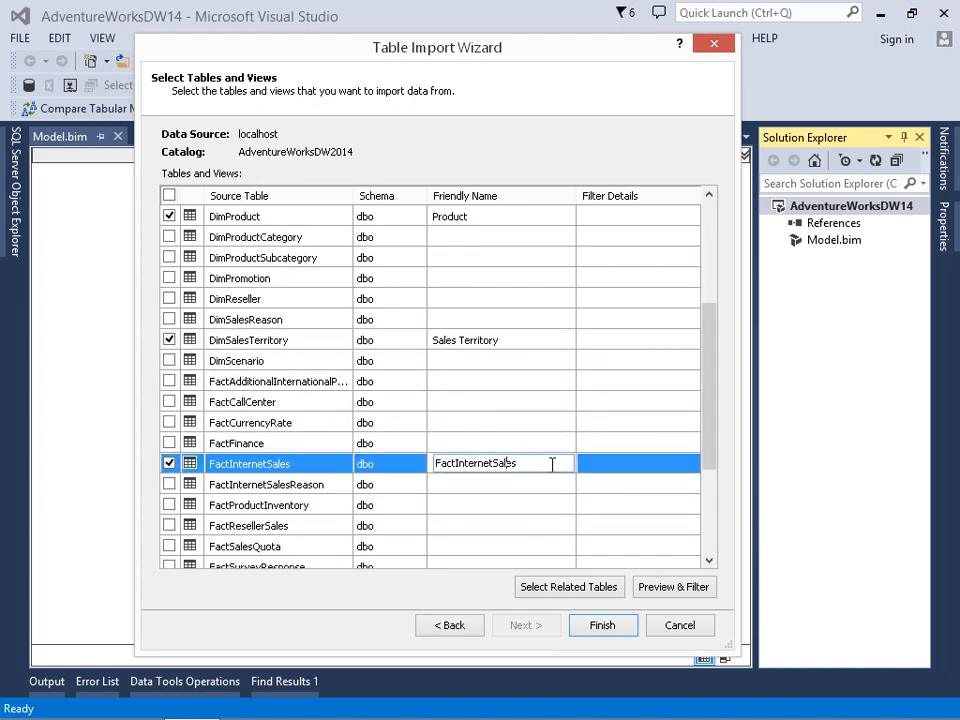
key("Left")
key("Left")
key("Home")
key("Delete")
key("Delete")
key("Delete")
key("Delete")
Add the DimProductSubcategory and DimProductCategory tables to the import selection.
left_click(497, 216)
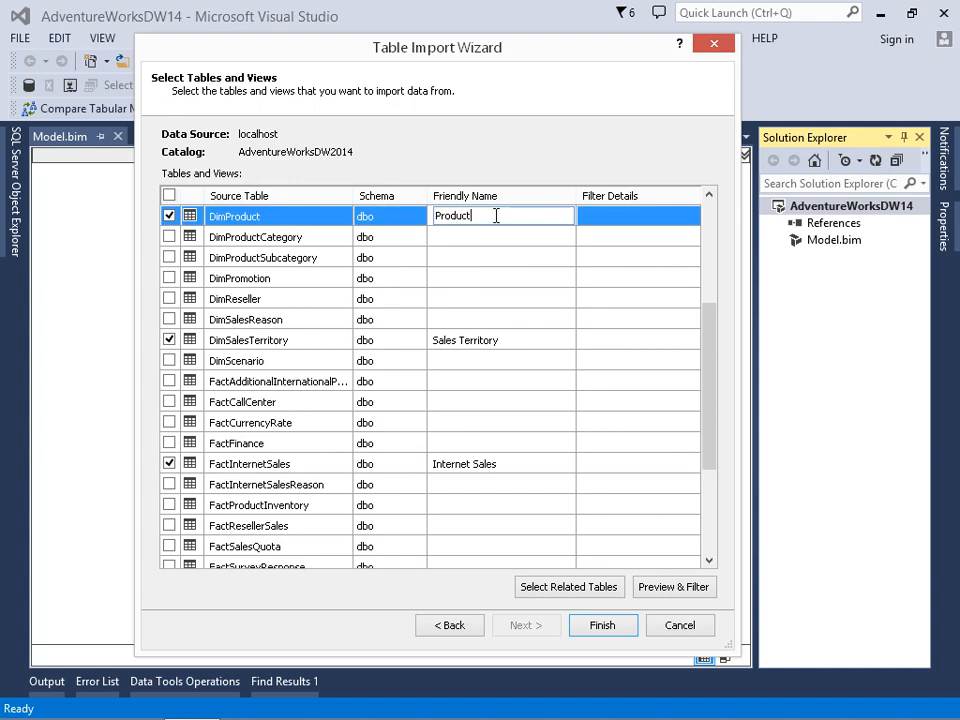
left_click(261, 241)
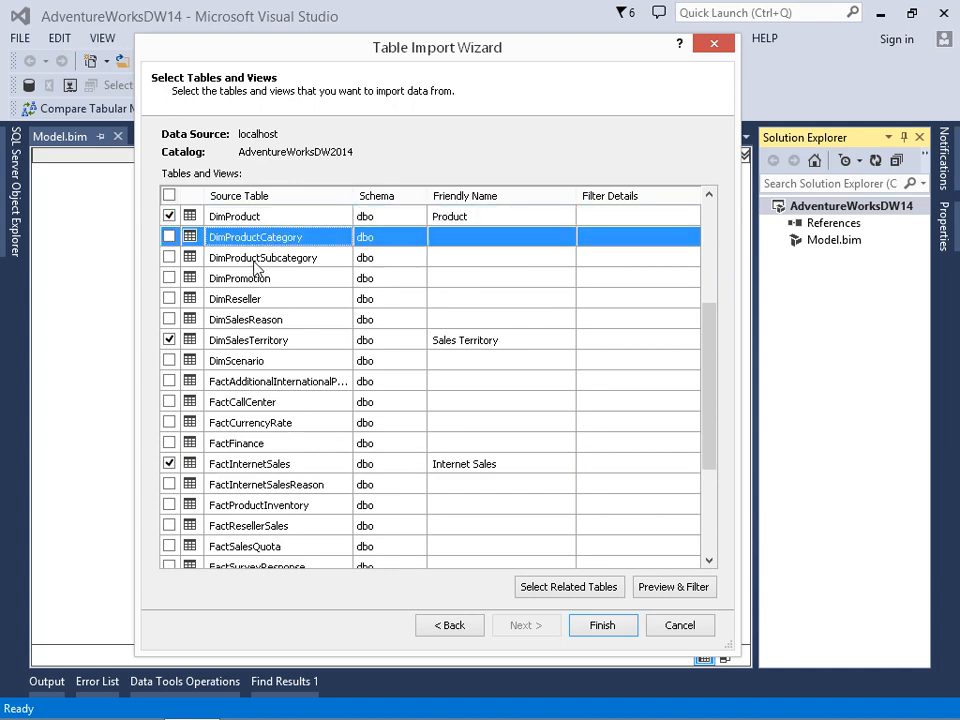
left_click(255, 262)
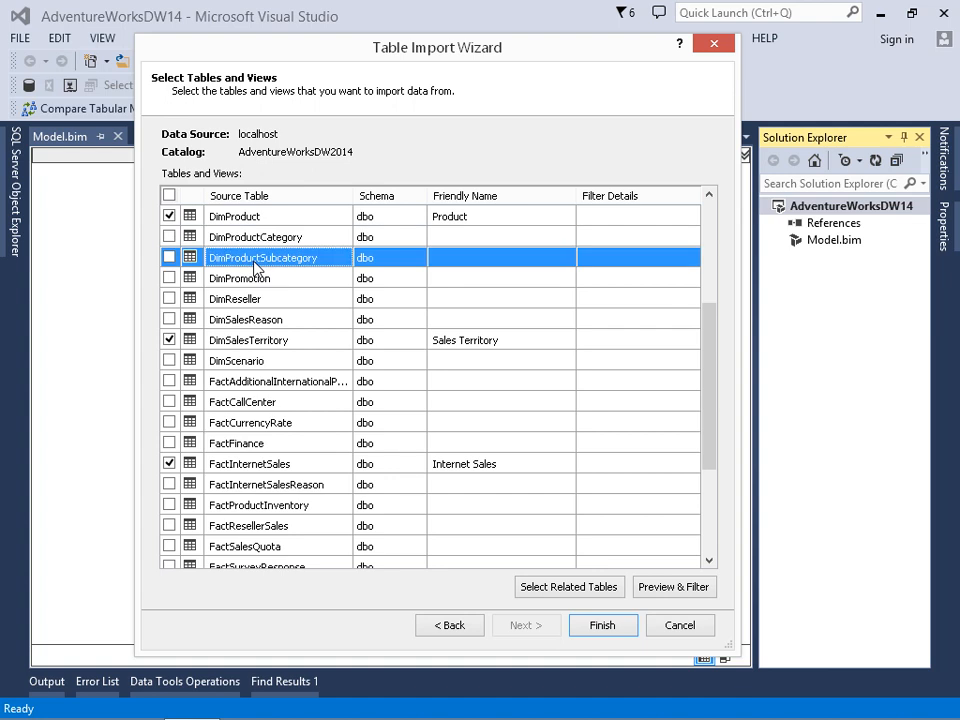
left_click(169, 257)
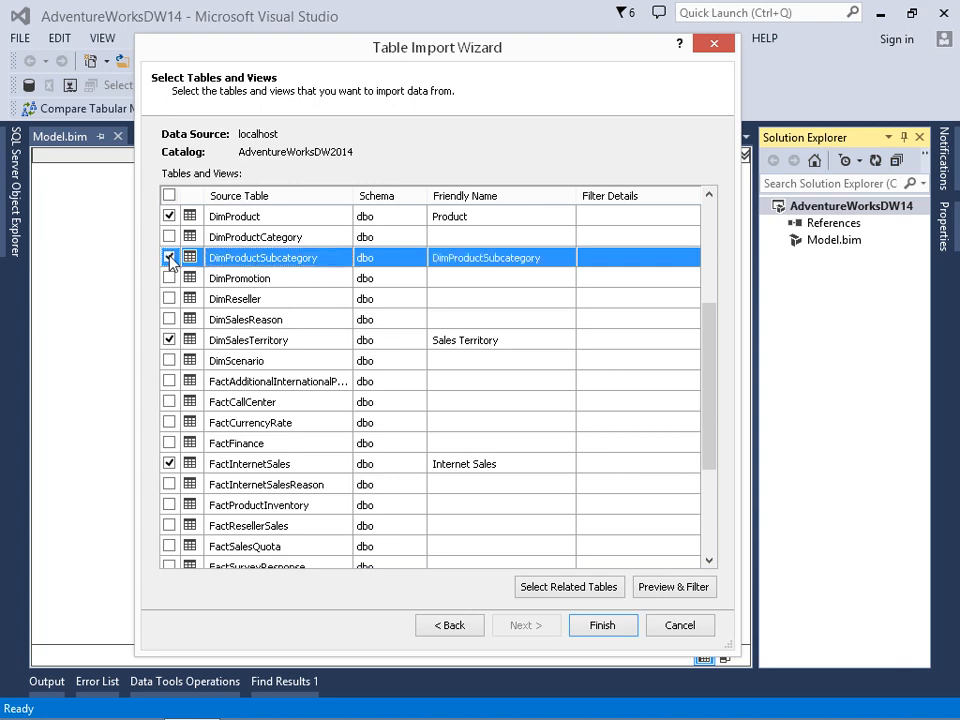
left_click(169, 237)
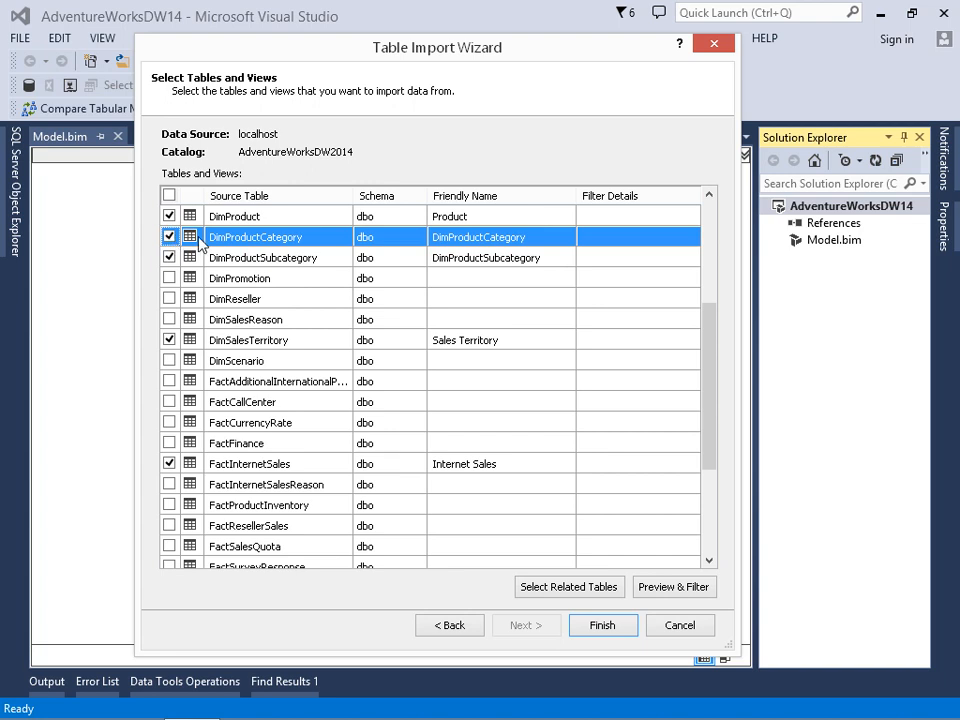
Set the friendly name of DimProductCategory to Product Category.
left_click(450, 245)
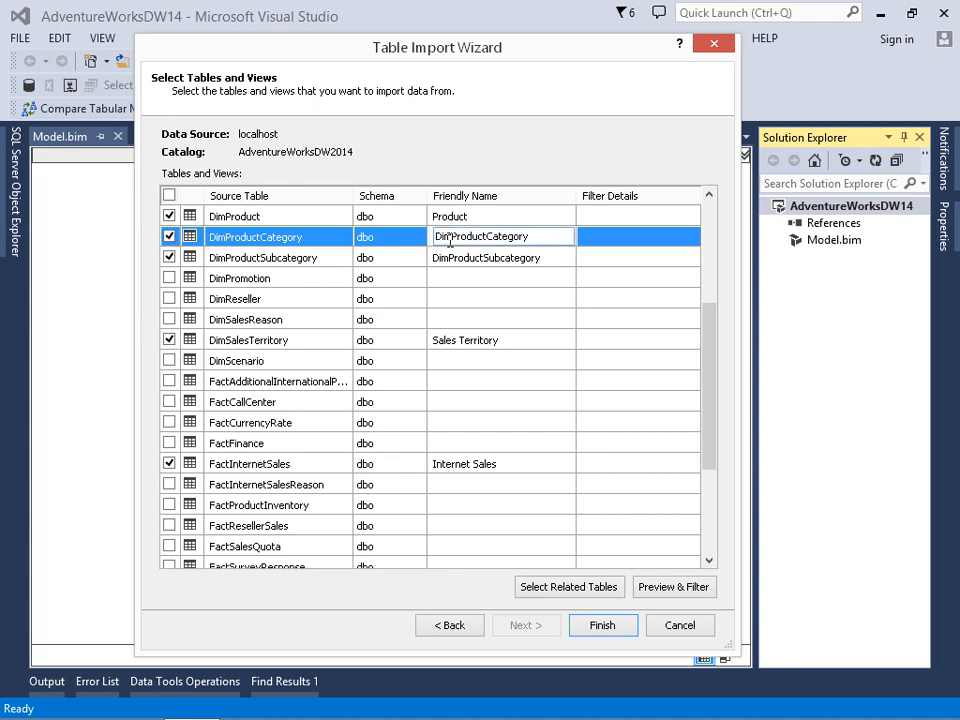
key("Delete")
key("Delete")
key("Delete")
key("Right")
key("Right")
key("Right")
key("Right")
key("Right")
key("Right")
key("Right")
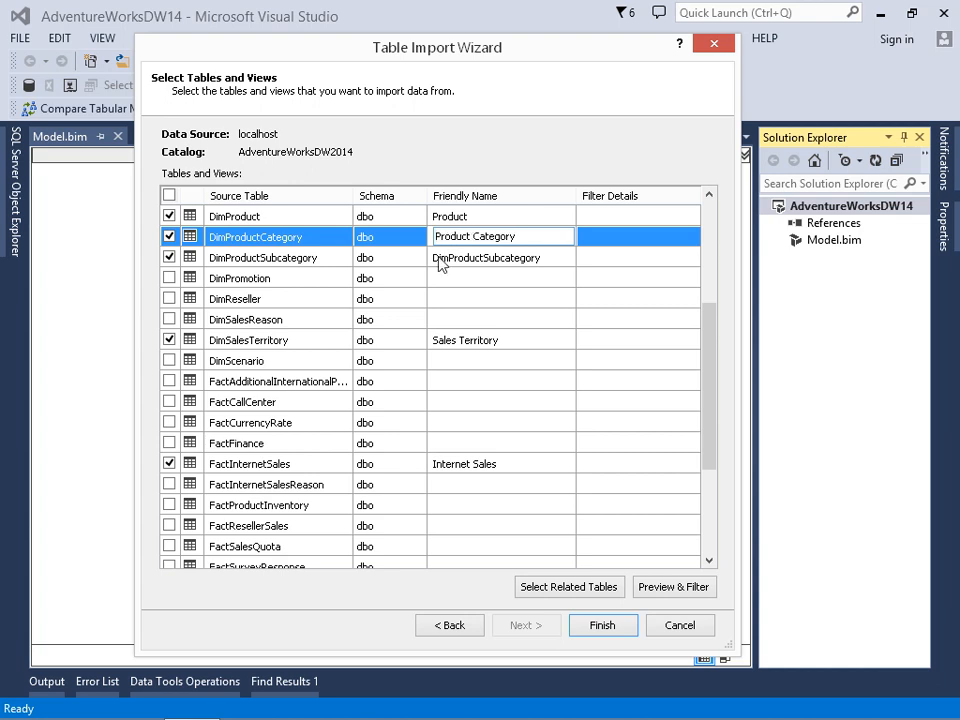
Set the friendly name of DimProductSubcategory to Product Subcategory.
left_click(444, 263)
key("Delete")
key("Delete")
key("Delete")
left_click(472, 257)
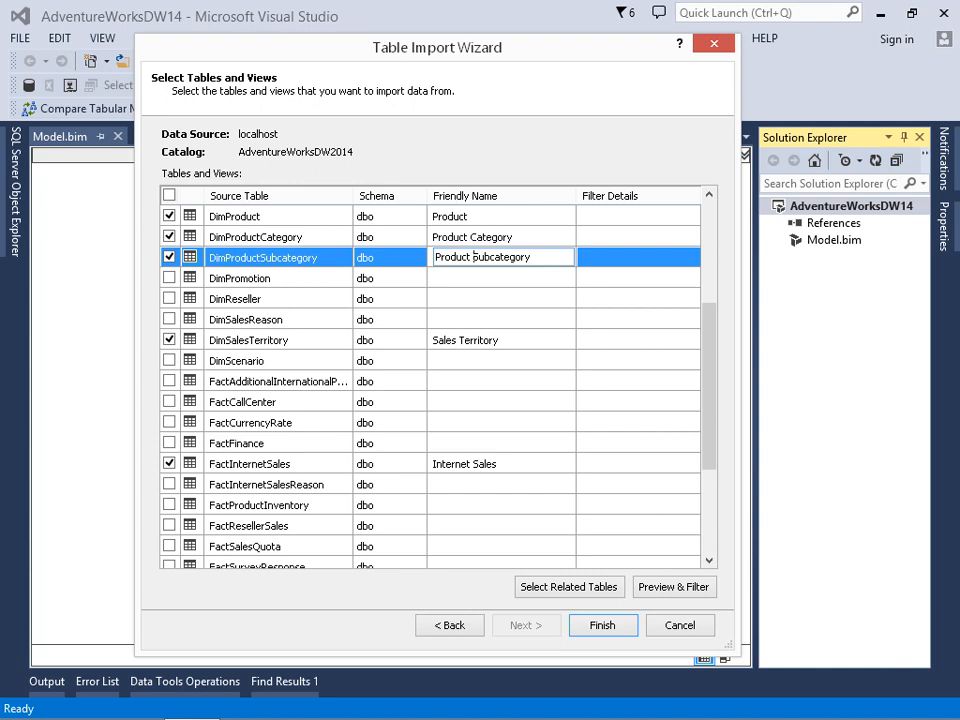
Preview the FactInternetSales table and exclude its promotion and currency columns from the import.
left_click(614, 465)
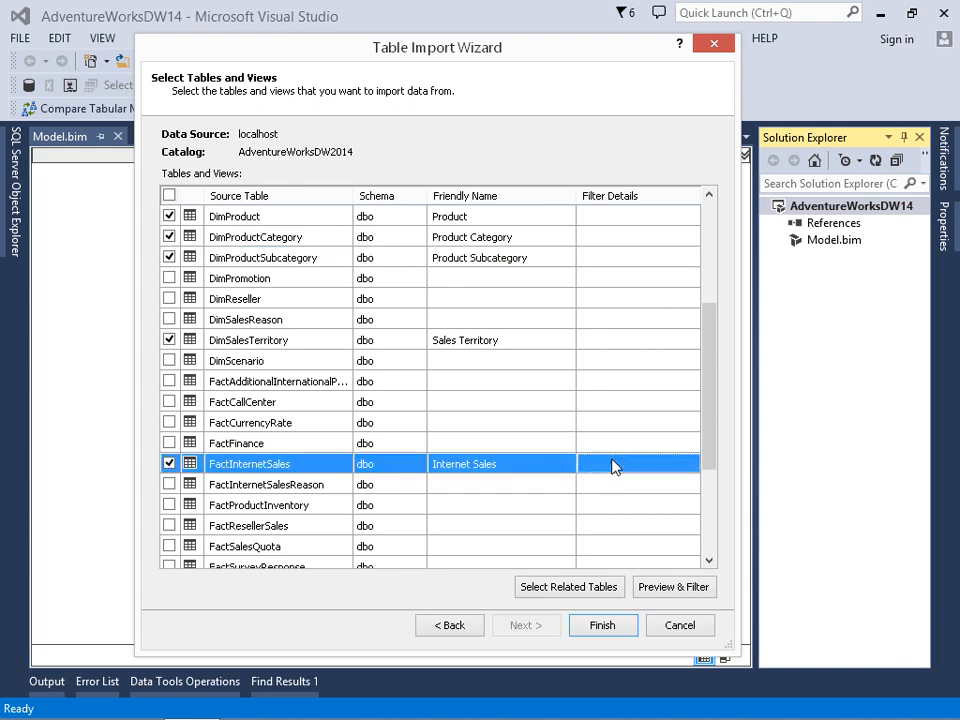
left_click(680, 590)
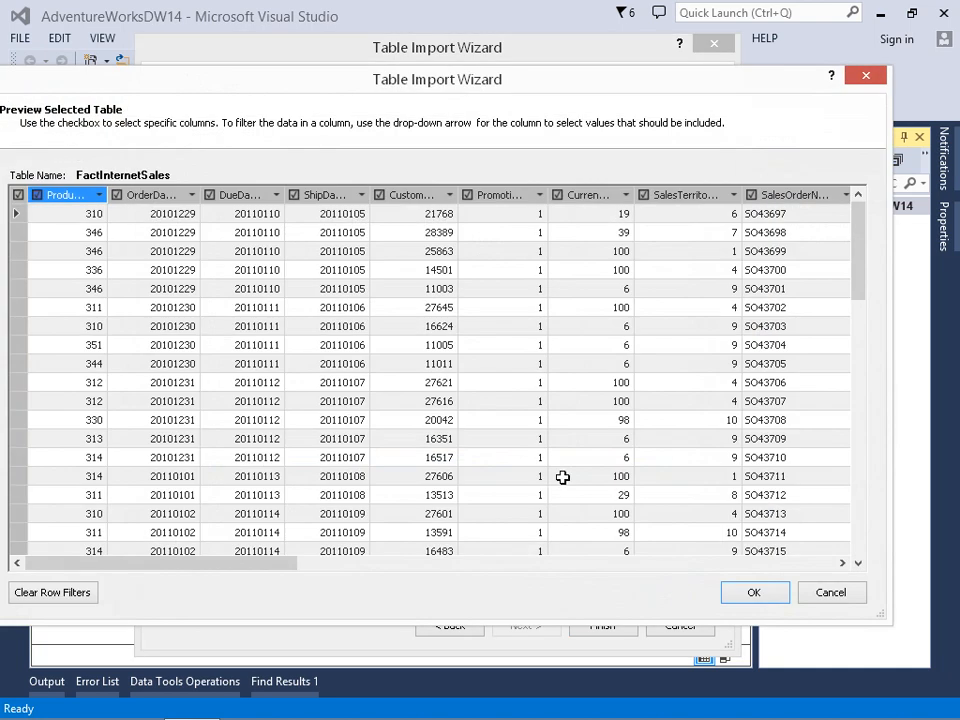
left_click(467, 196)
left_click(557, 196)
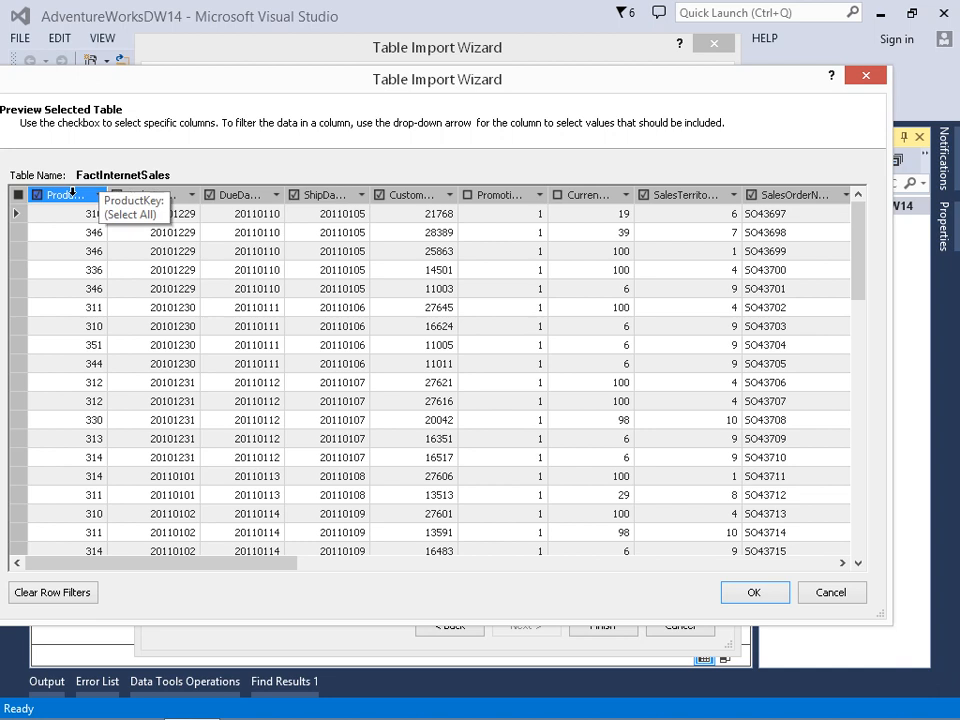
Exclude the revision number column of FactInternetSales from the import.
left_click_drag(184, 558, 348, 569)
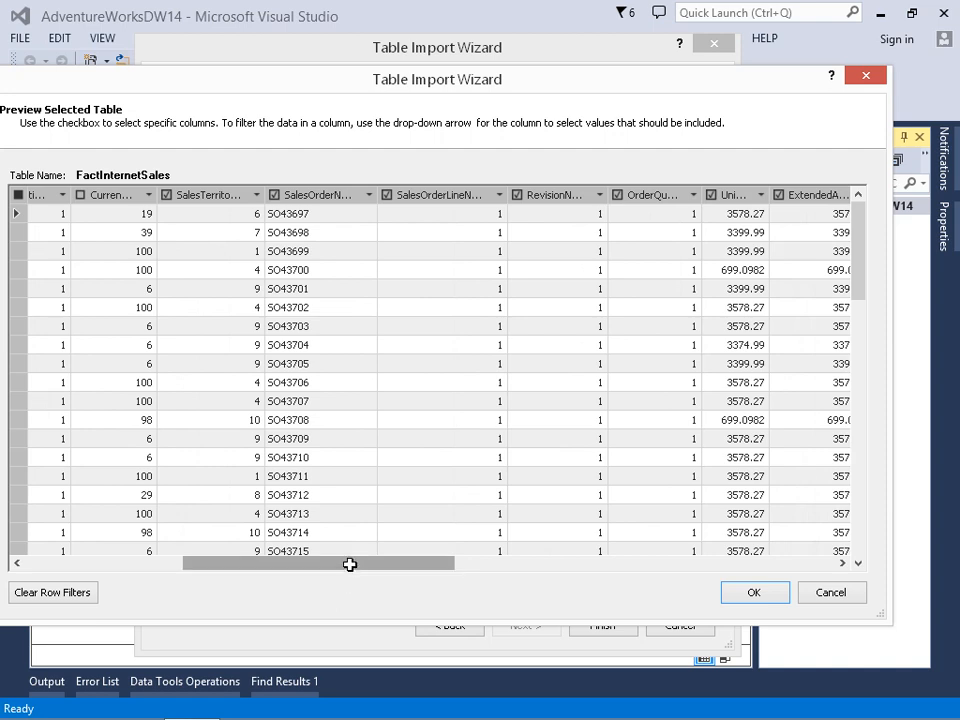
left_click_drag(350, 564, 392, 566)
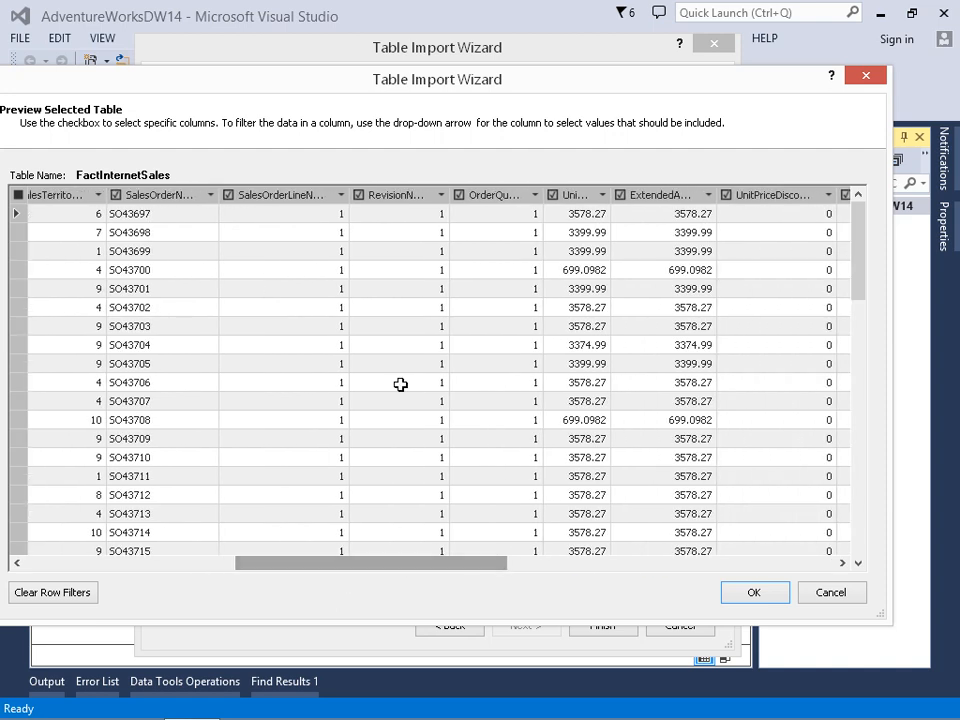
left_click(359, 195)
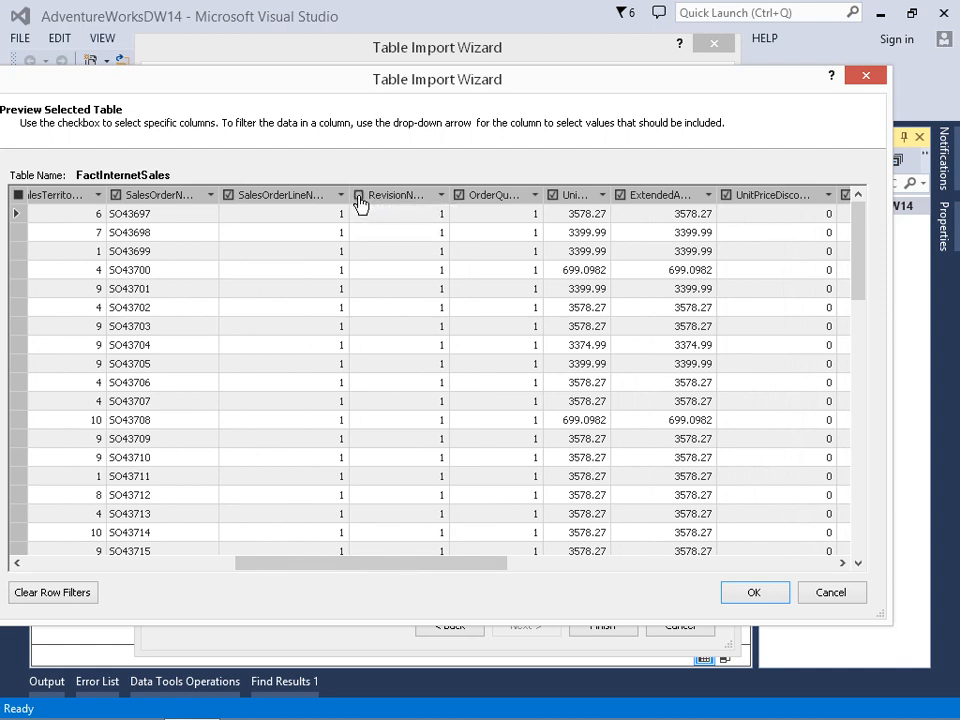
Exclude the unit price, unit price discount and discount amount columns of FactInternetSales from the import.
left_click_drag(454, 566, 542, 568)
left_click(286, 196)
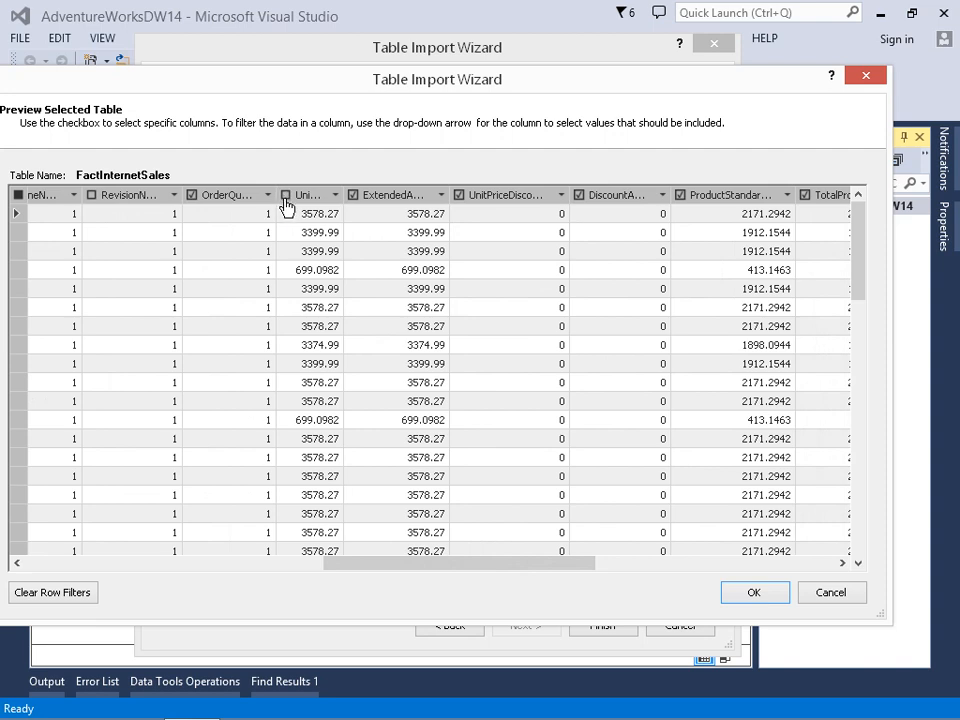
left_click(459, 196)
left_click(579, 196)
Exclude the product standard cost, tax and freight columns of FactInternetSales from the import.
left_click_drag(529, 561, 682, 563)
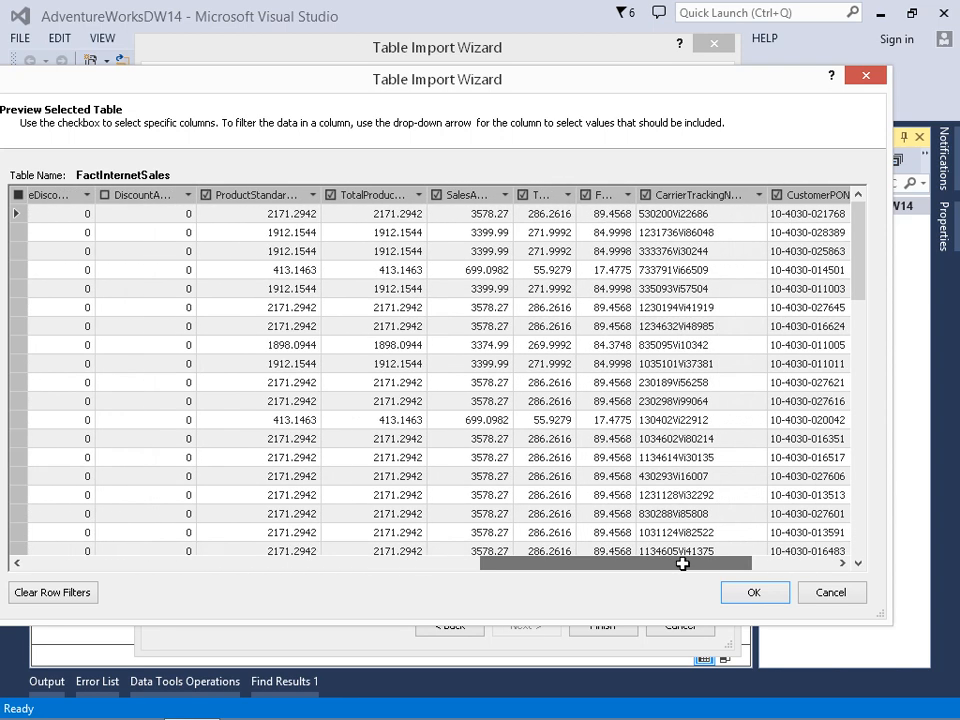
left_click(206, 200)
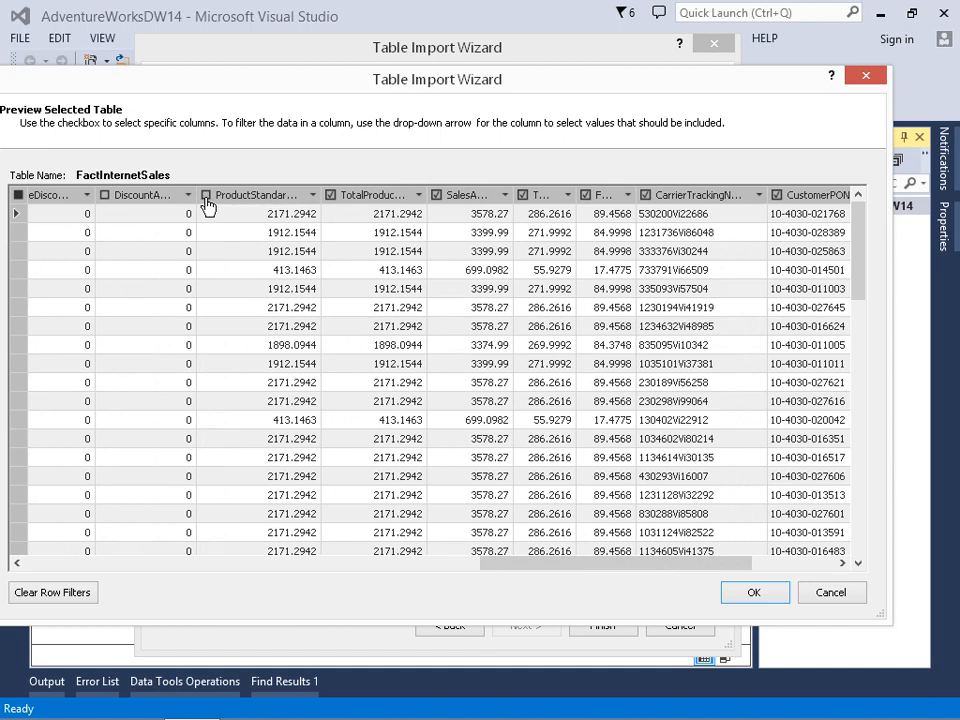
left_click(521, 195)
left_click(585, 195)
Exclude the order, due and ship date columns of FactInternetSales and accept the table's column filters.
left_click_drag(699, 564, 751, 564)
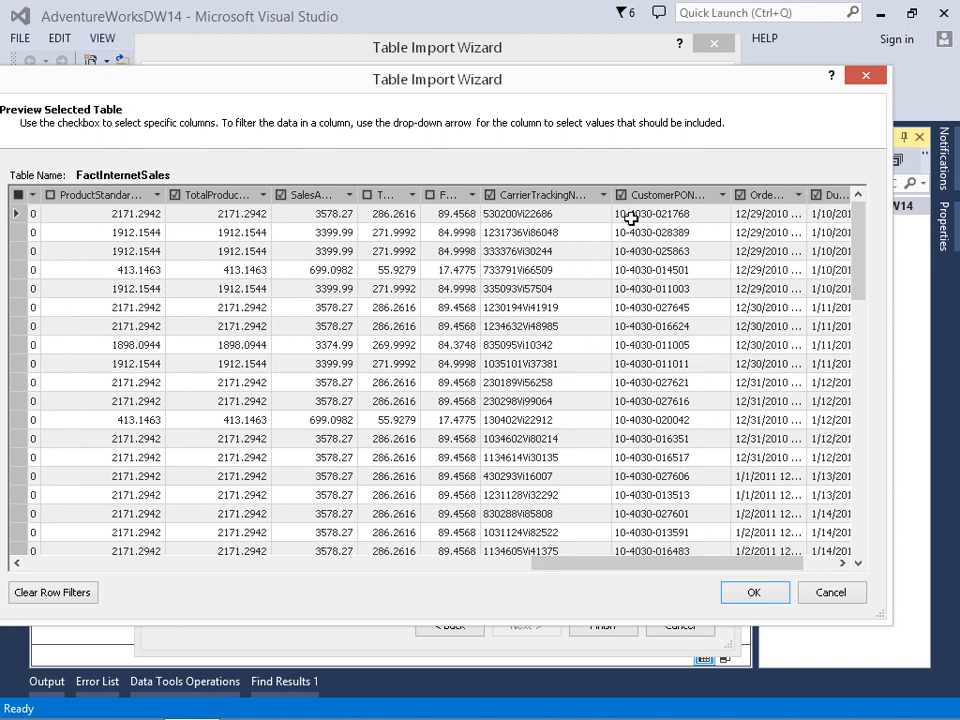
left_click_drag(735, 563, 766, 563)
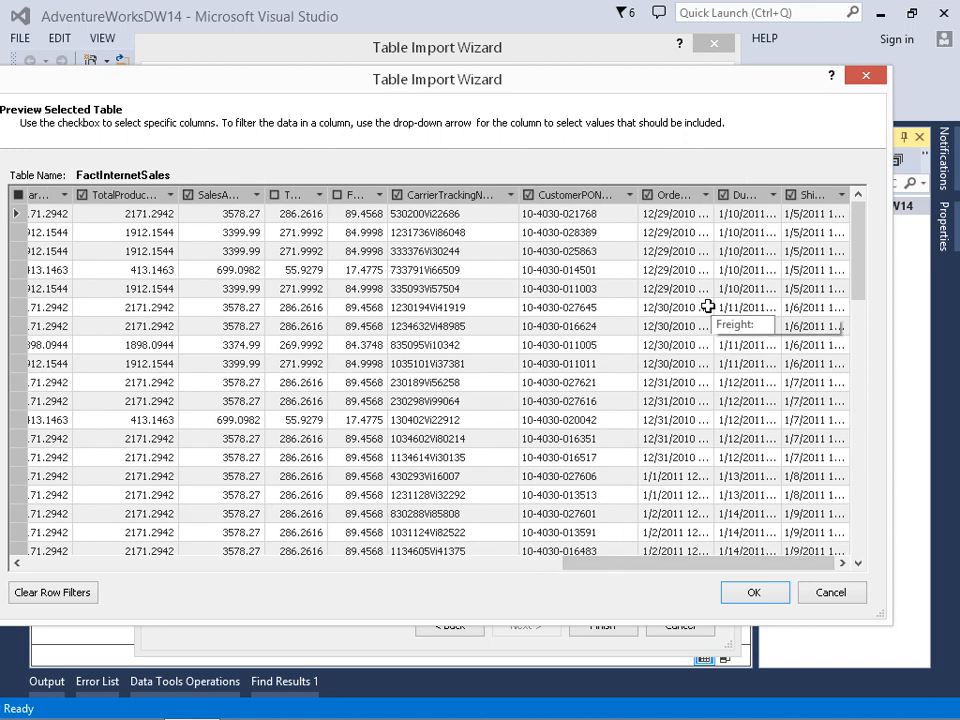
left_click(647, 195)
left_click(723, 195)
left_click(791, 195)
left_click(762, 596)
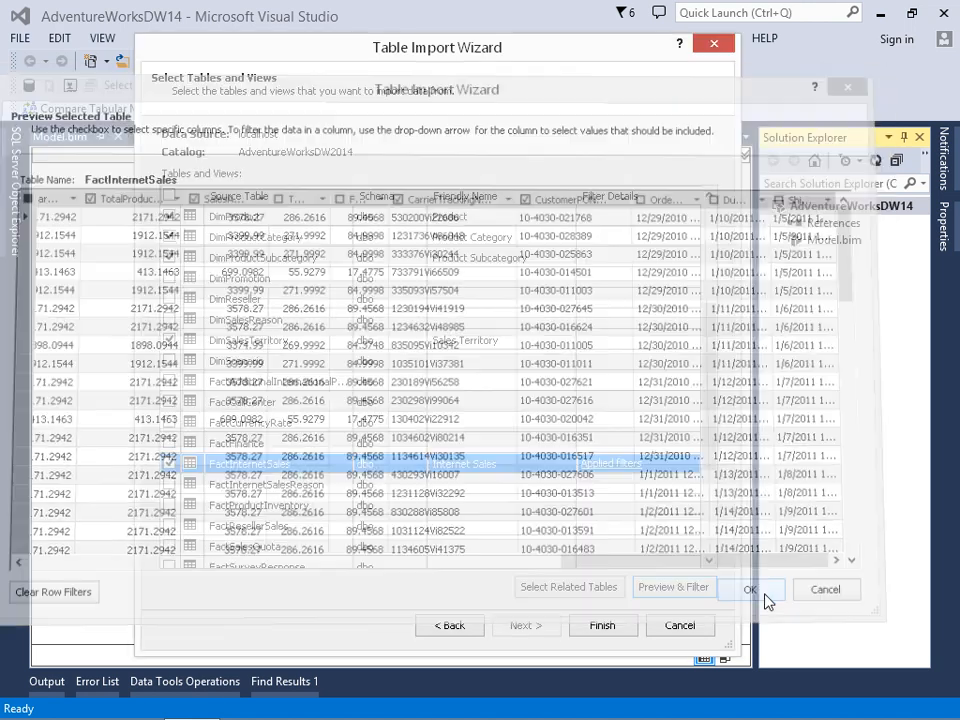
Preview DimSalesTerritory, exclude its alternate key column and accept the filter.
left_click_drag(720, 420, 718, 358)
left_click(620, 470)
left_click(672, 586)
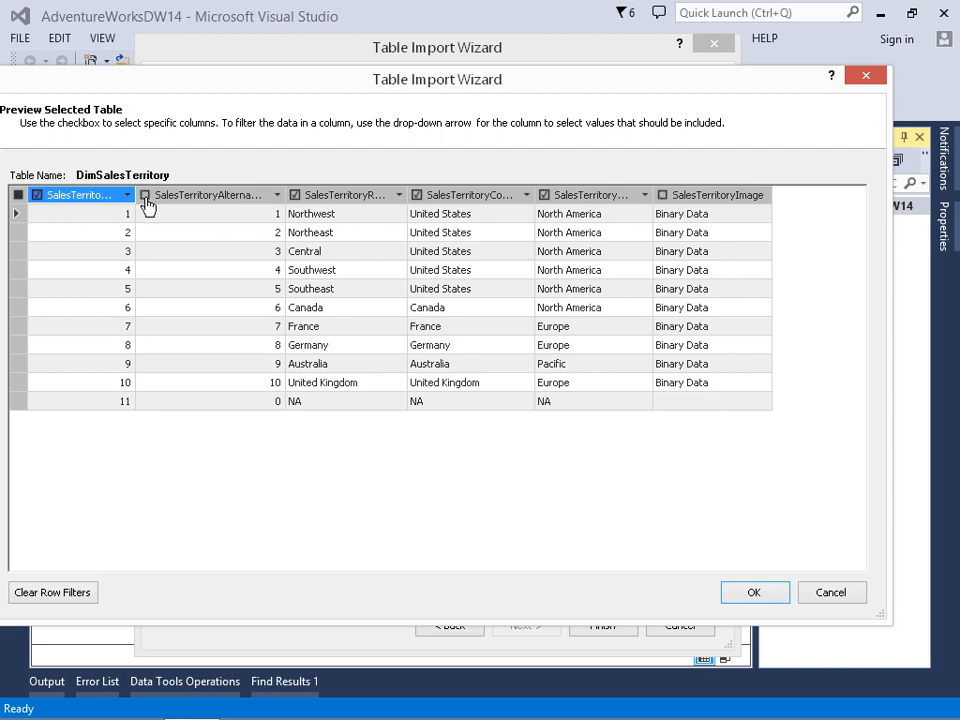
left_click(755, 593)
Filter DimProductSubcategory to exclude its alternate key and its Spanish and French subcategory name columns.
left_click(621, 383)
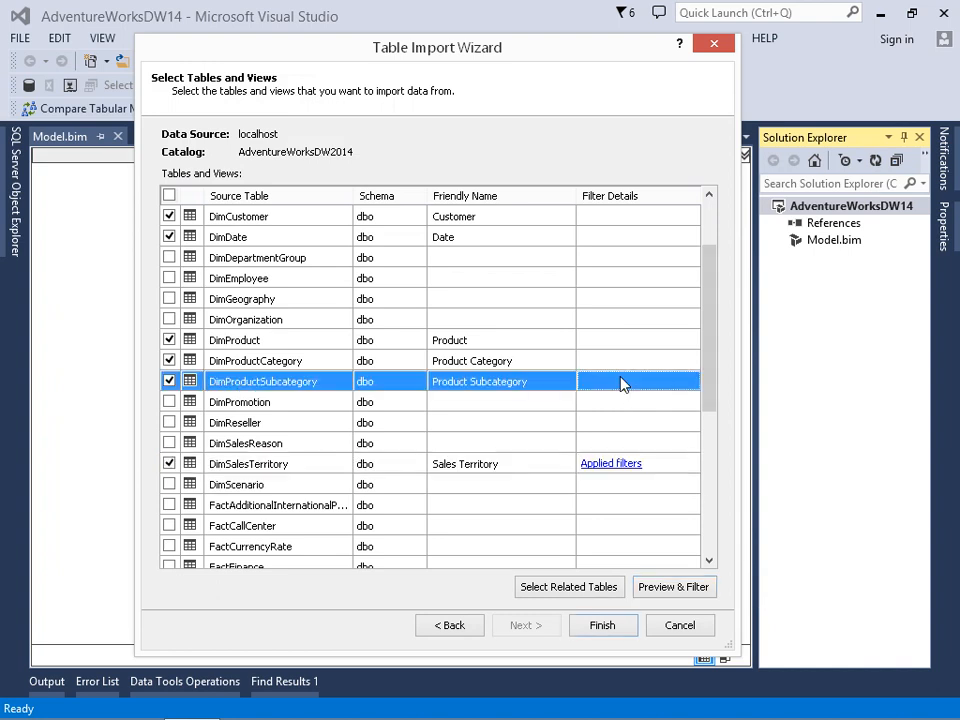
left_click(673, 587)
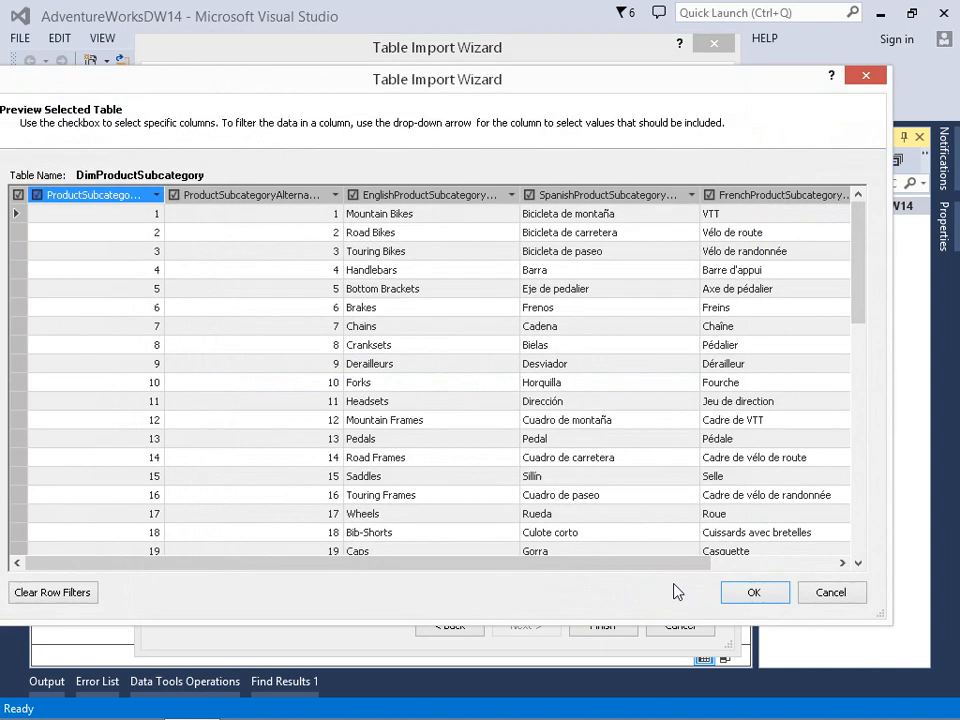
left_click_drag(538, 563, 662, 562)
left_click(380, 195)
left_click(562, 195)
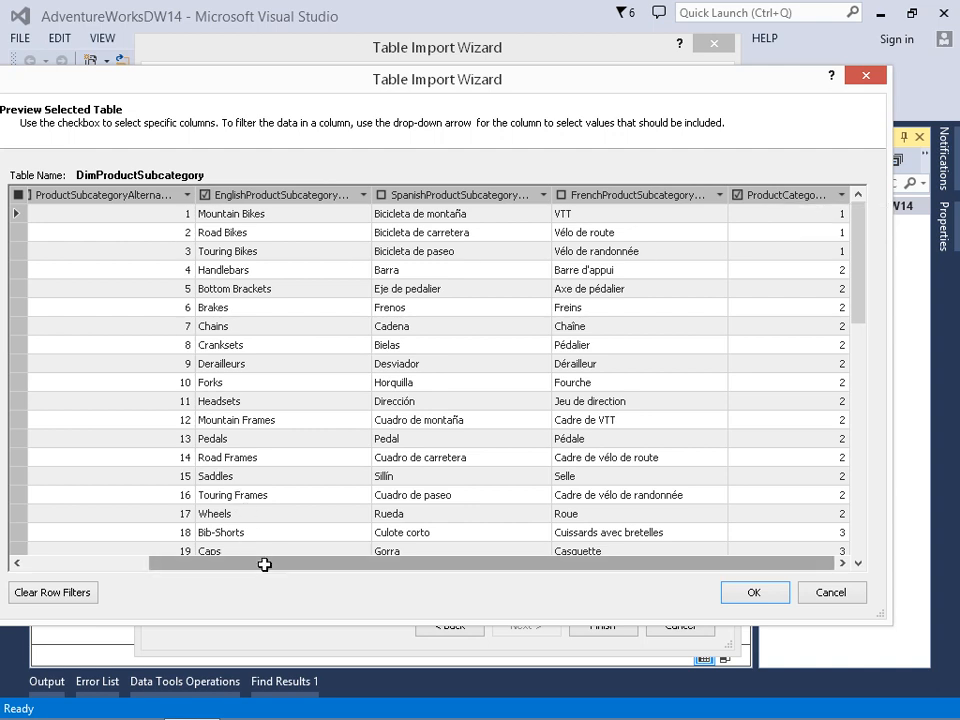
left_click_drag(264, 564, 210, 564)
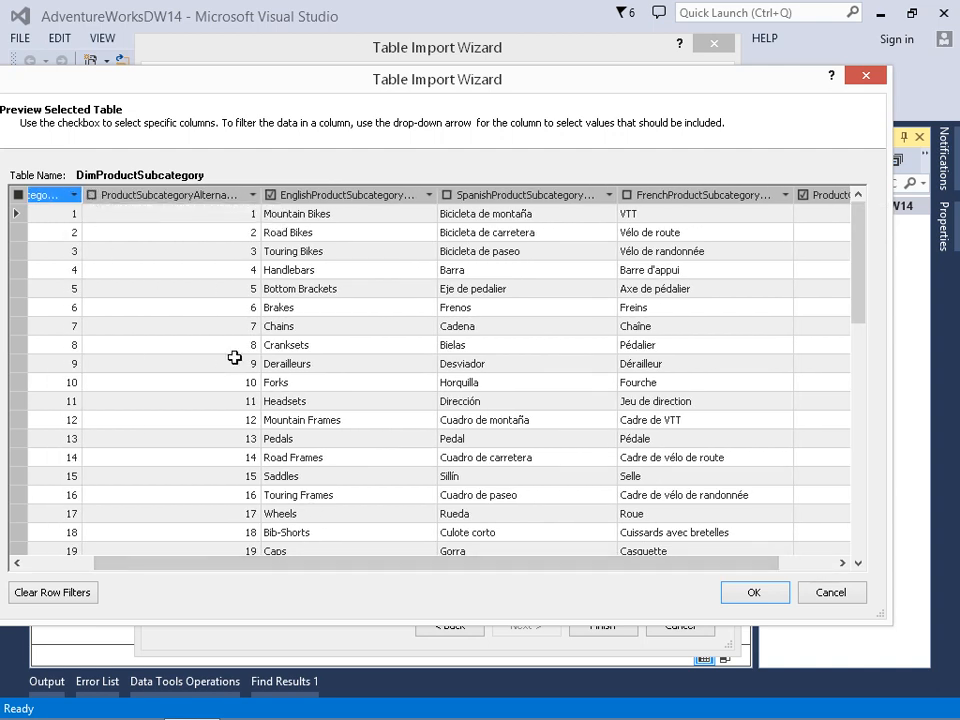
left_click(753, 594)
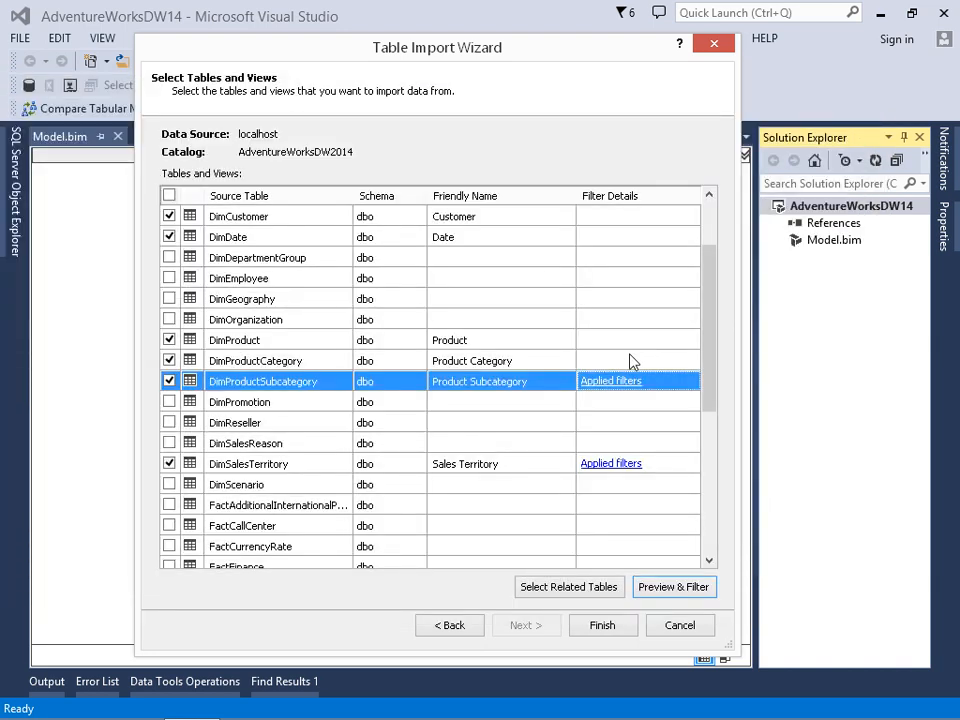
Filter DimProductCategory to exclude its alternate key and its Spanish and French category name columns.
left_click(631, 361)
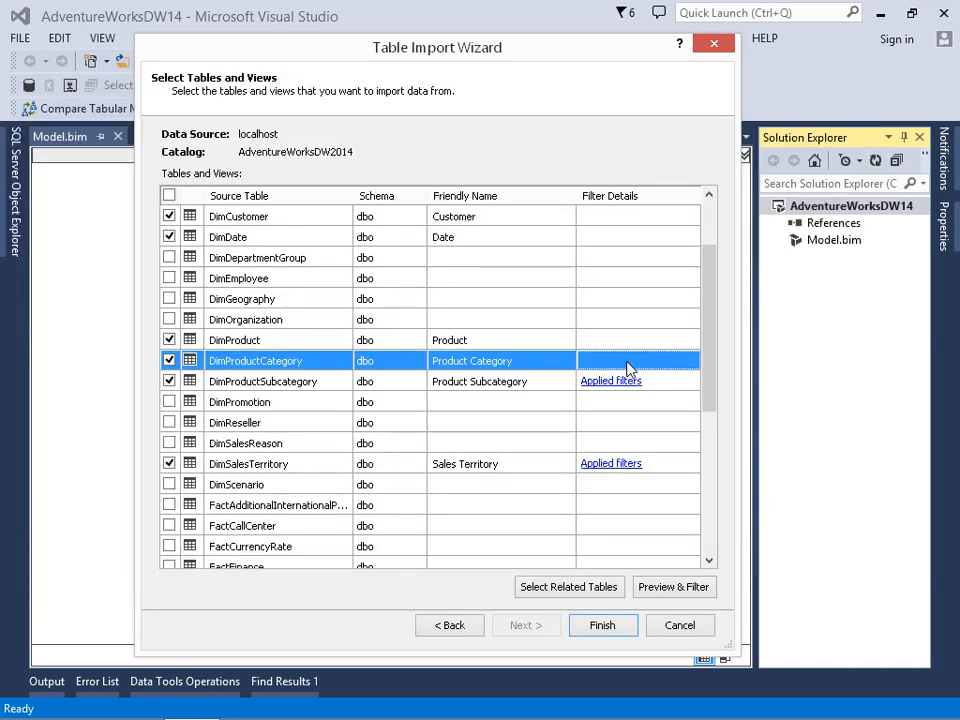
left_click(673, 590)
left_click(159, 197)
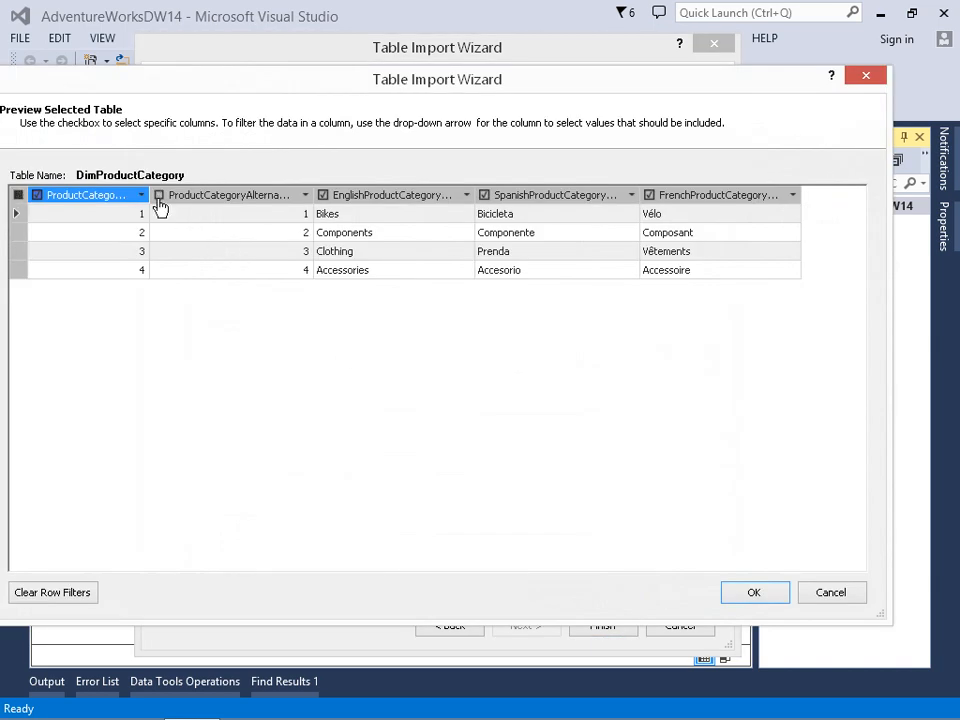
left_click(485, 196)
left_click(649, 196)
left_click(757, 592)
Preview DimDate and exclude its day number of week and its English, Spanish and French day name columns.
scroll(718, 390, "up", 2)
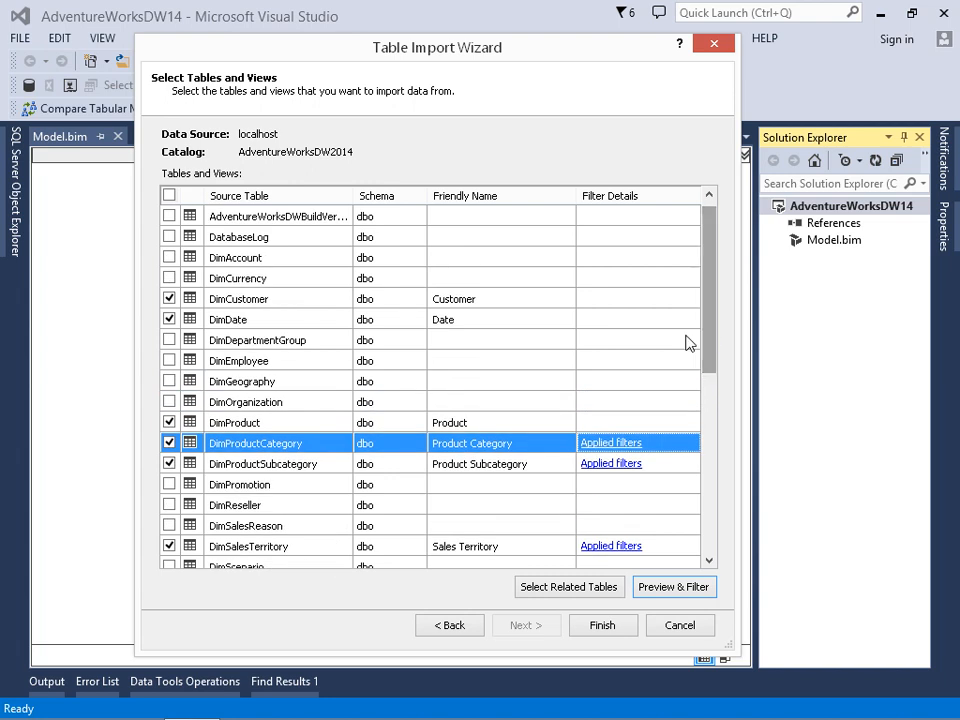
left_click(617, 320)
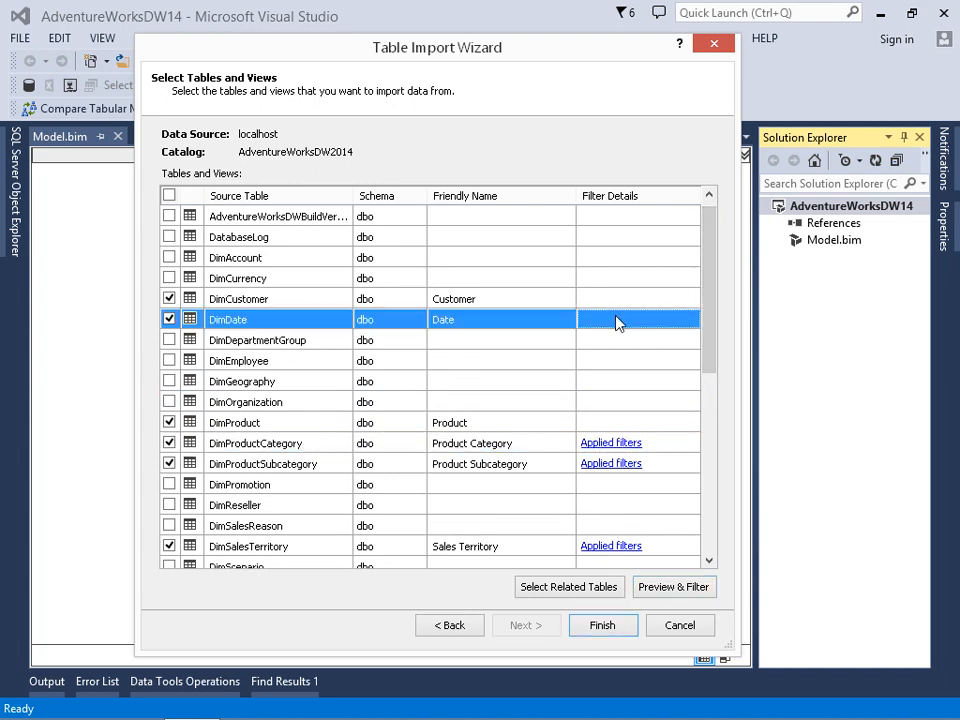
left_click(660, 593)
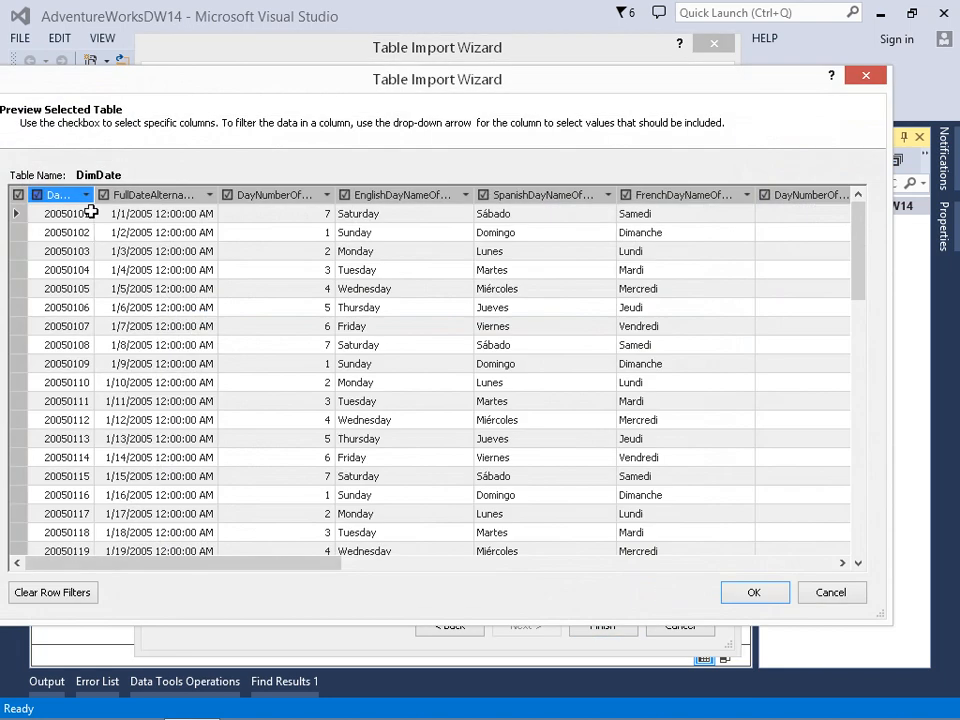
left_click(228, 195)
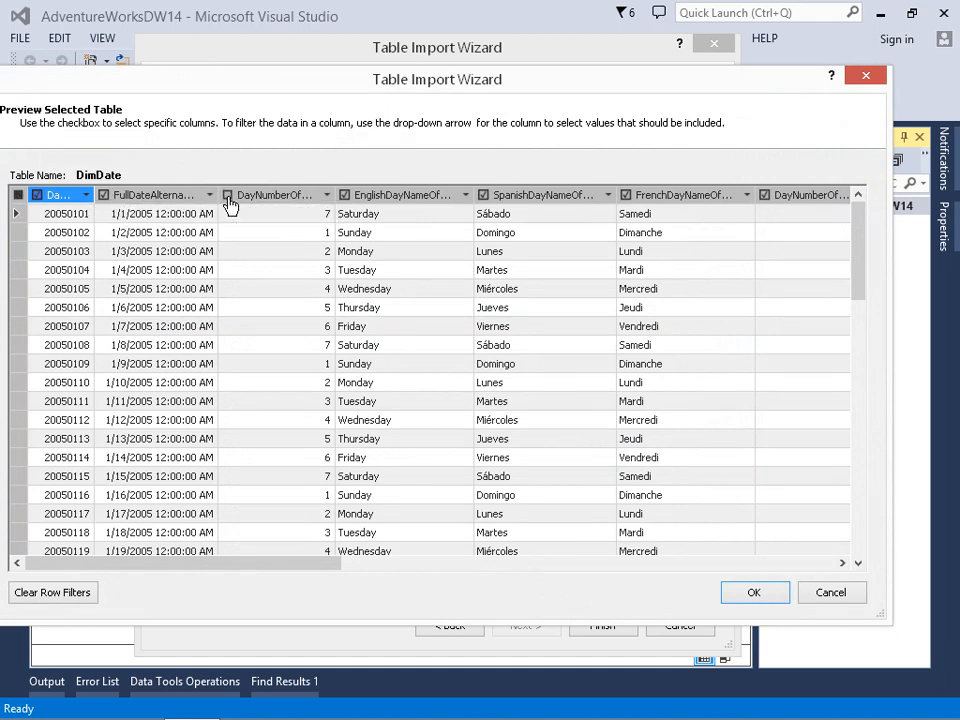
left_click(344, 195)
left_click(484, 197)
Exclude the fiscal semester, fiscal year, fiscal quarter and calendar semester columns of DimDate from the import.
left_click_drag(324, 562, 858, 564)
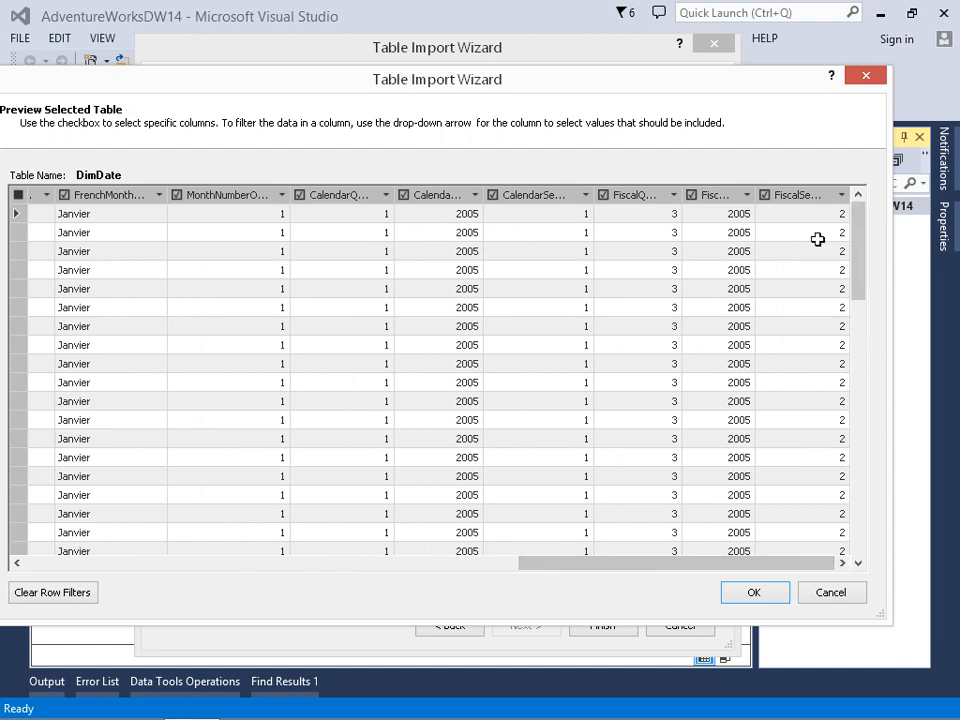
left_click(765, 196)
left_click(691, 196)
left_click(604, 196)
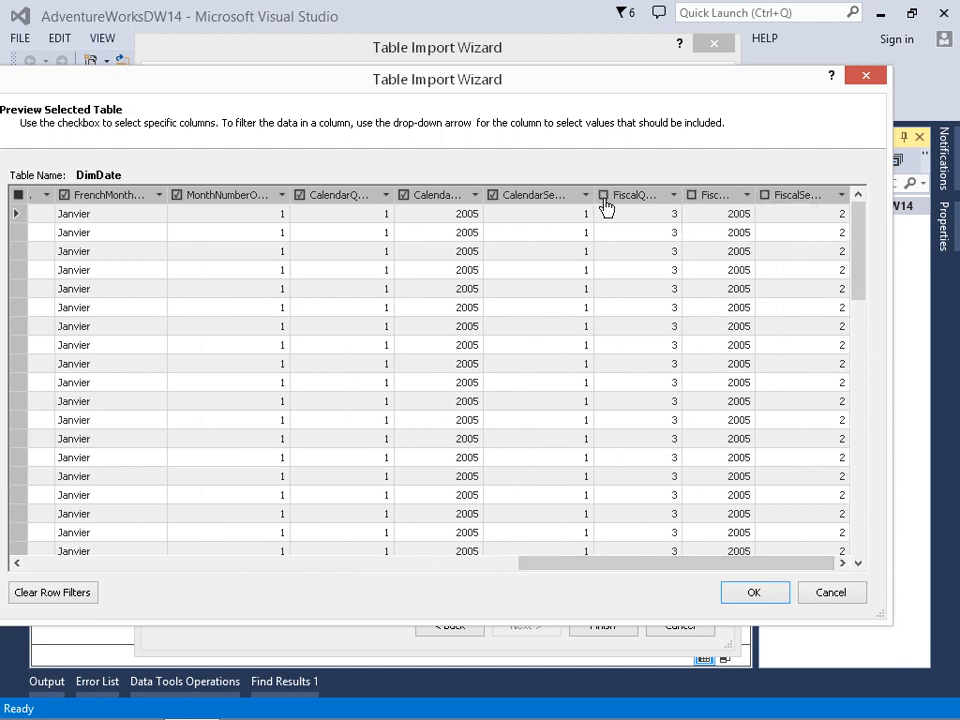
left_click(493, 198)
Try filtering the years 2005 and 2006 out of DimDate's CalendarYear column, and reselect both years.
left_click_drag(483, 198, 516, 200)
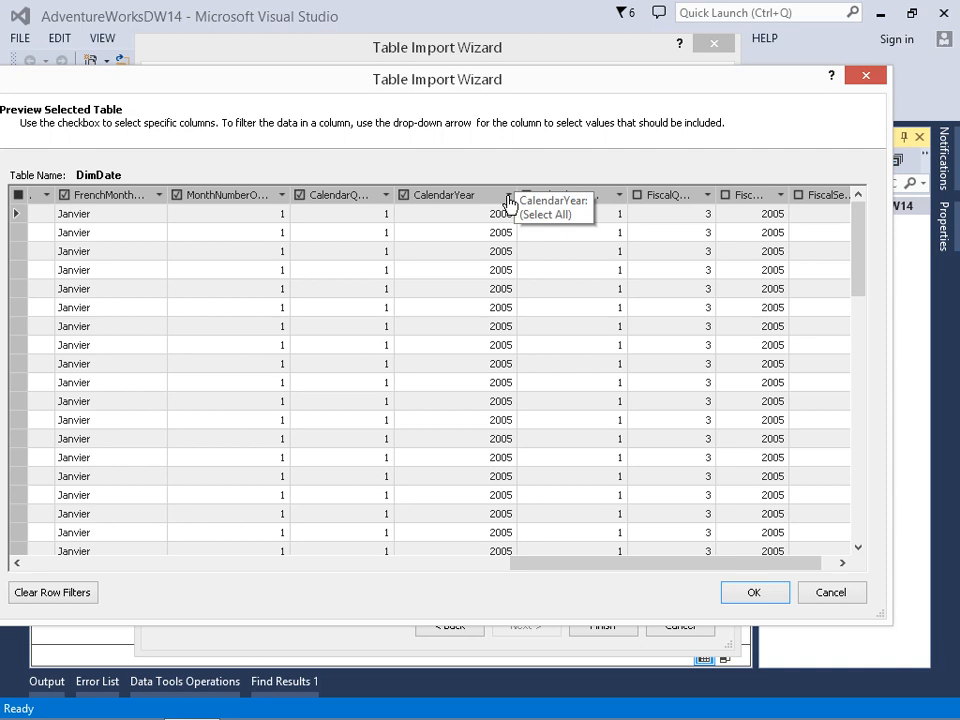
left_click(508, 196)
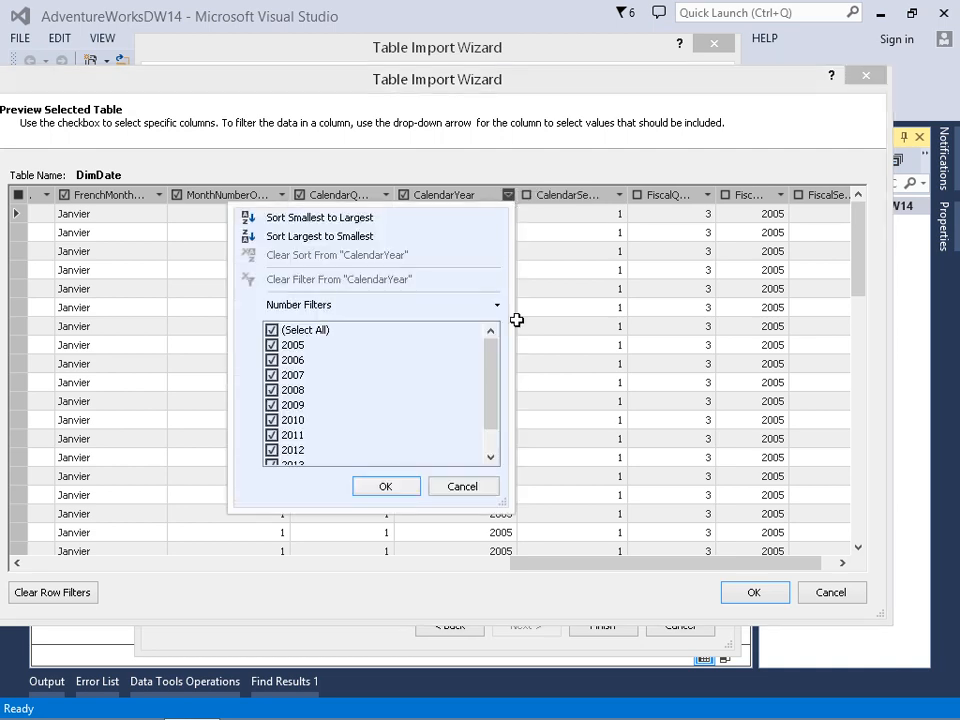
left_click(271, 345)
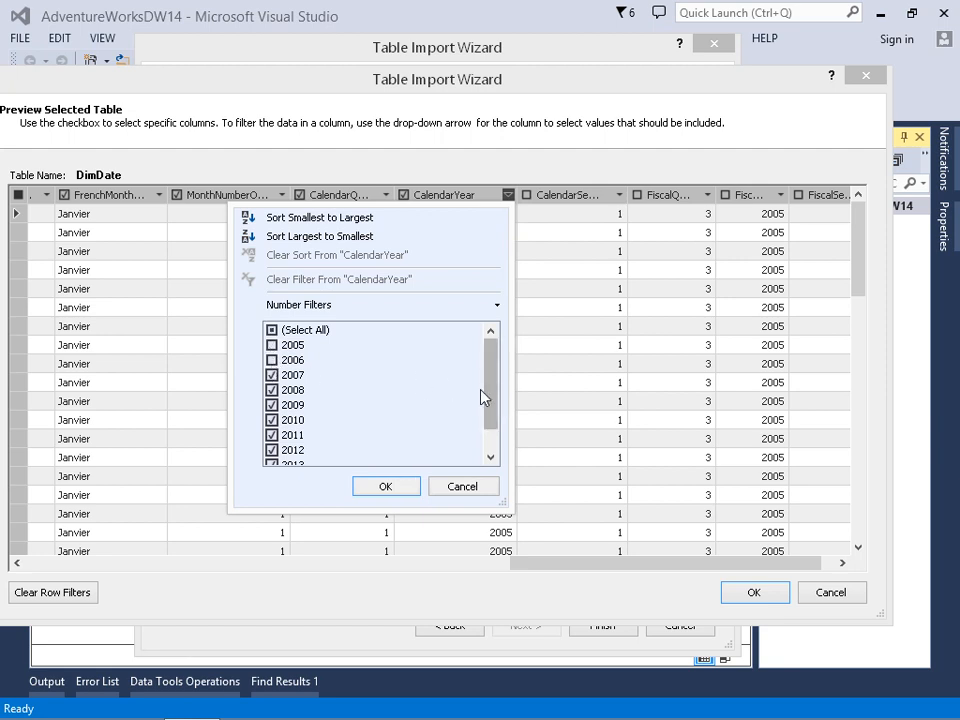
mouse_move(490, 401)
left_mouse_down()
mouse_move(490, 431)
mouse_move(491, 402)
left_mouse_up()
left_click(273, 361)
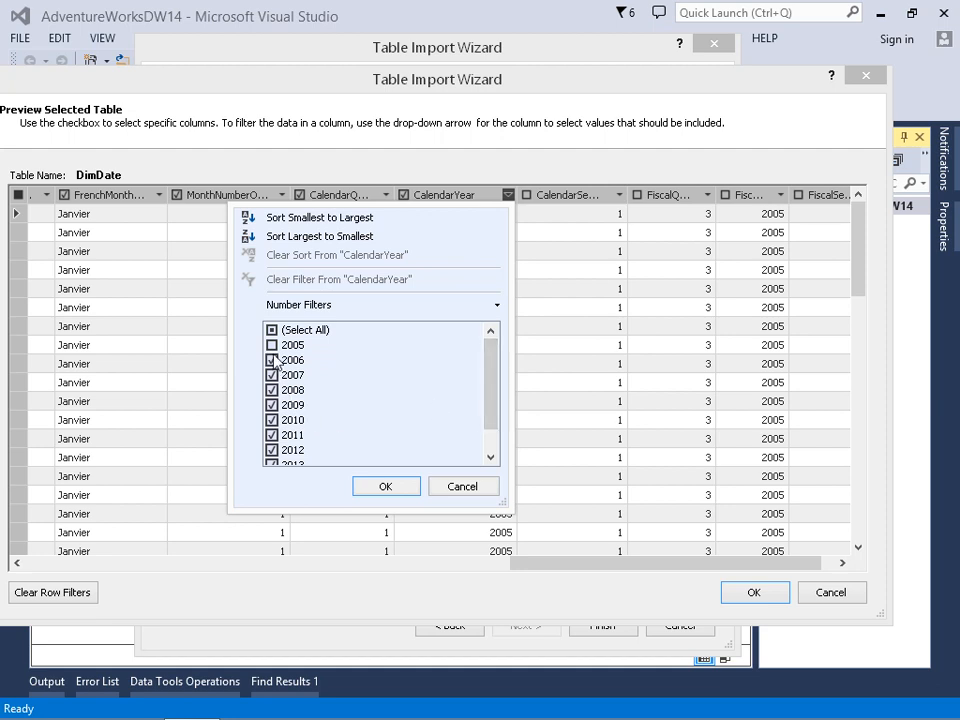
left_click(273, 346)
left_click(379, 488)
Exclude the French and Spanish month name columns of DimDate and accept the table's filters.
left_click_drag(579, 563, 450, 568)
left_click(402, 196)
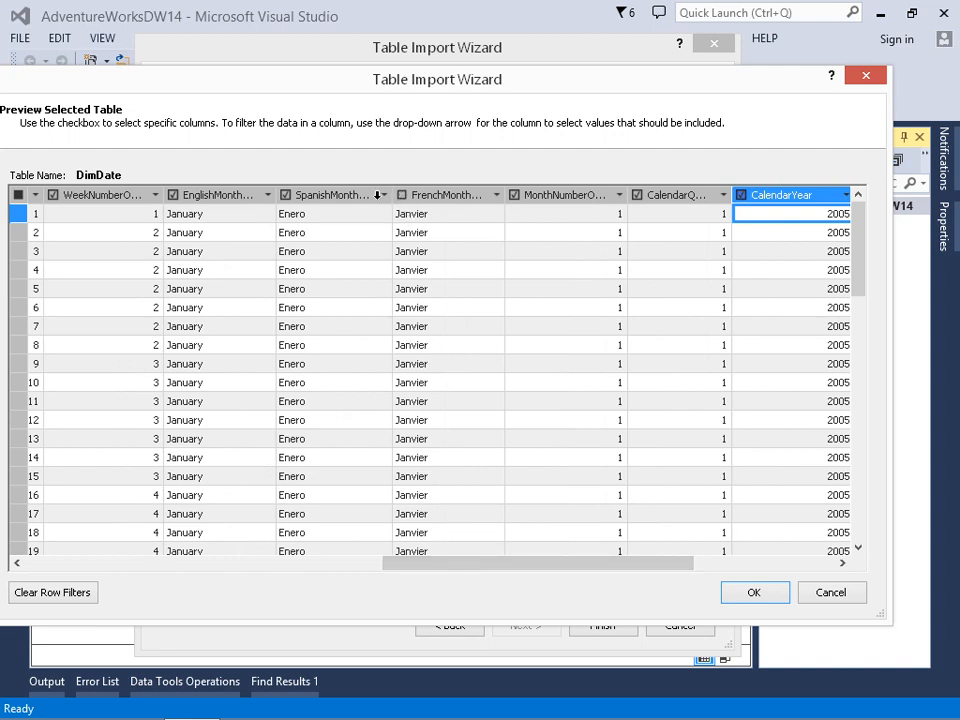
left_click(285, 196)
left_click_drag(424, 568, 174, 556)
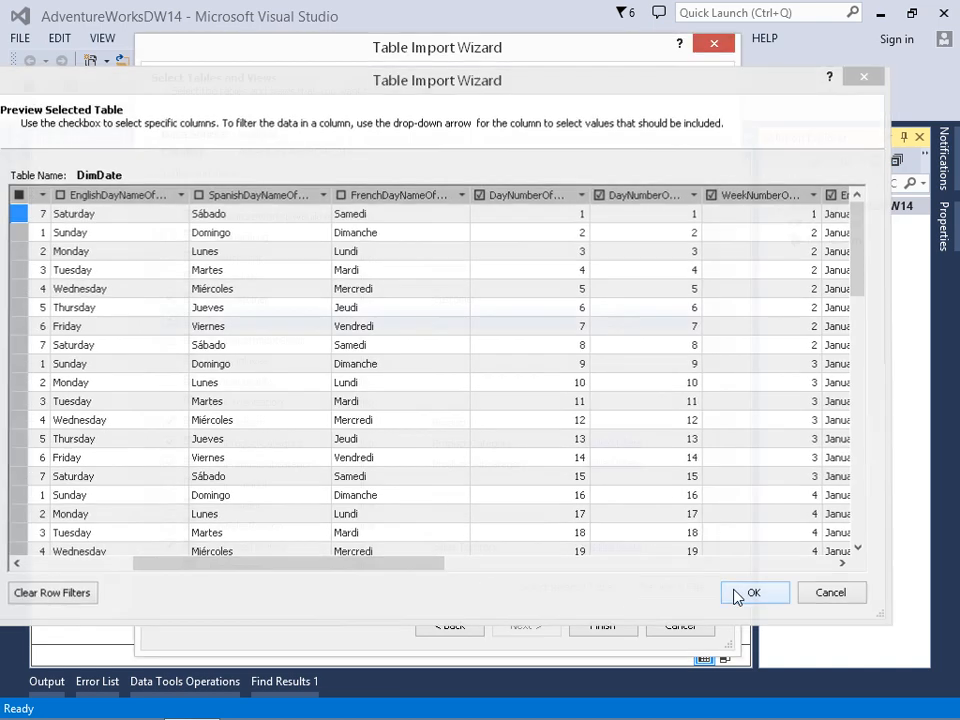
left_click(735, 594)
Preview DimCustomer and exclude its title, middle name and name style columns from the import.
left_click(632, 306)
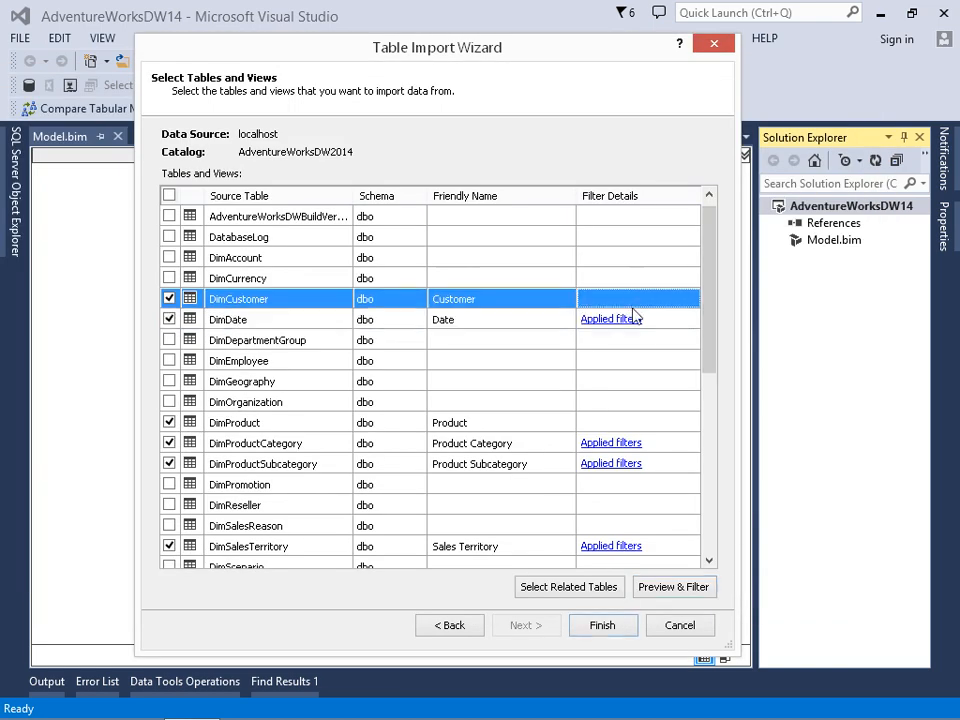
left_click(664, 588)
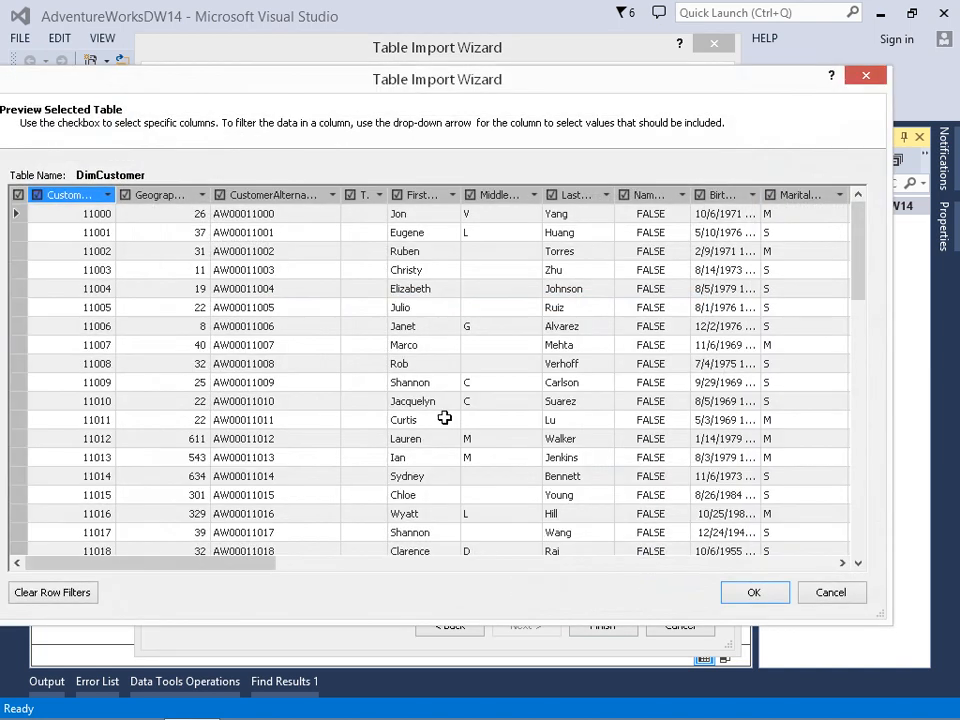
left_click(350, 196)
left_click(470, 196)
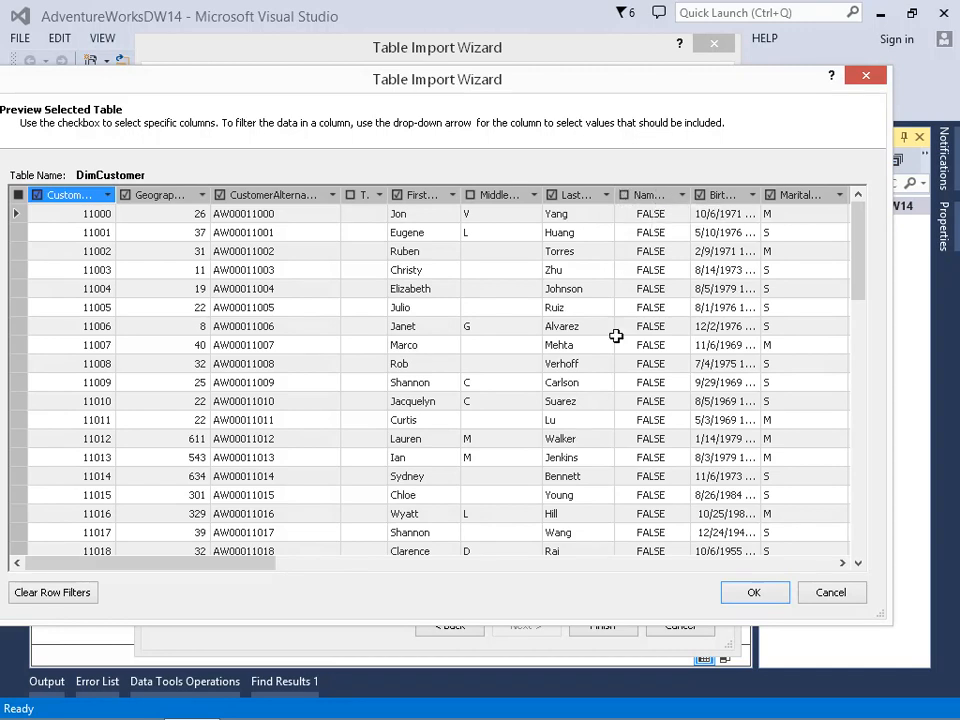
Exclude the Spanish and French education and occupation columns of DimCustomer from the import.
left_click_drag(261, 560, 553, 574)
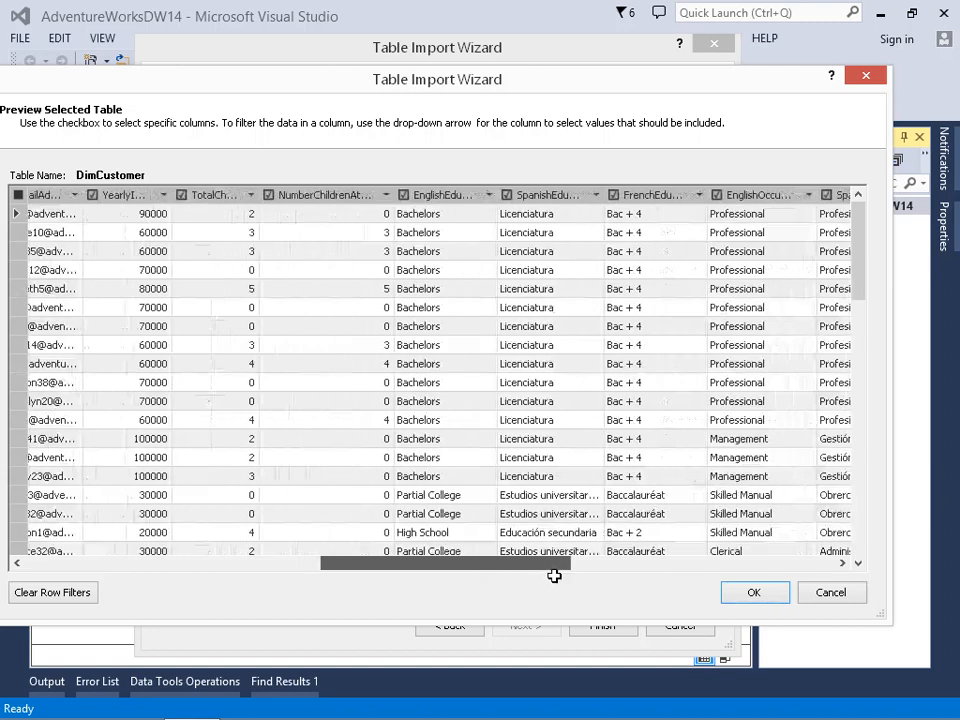
left_click(491, 196)
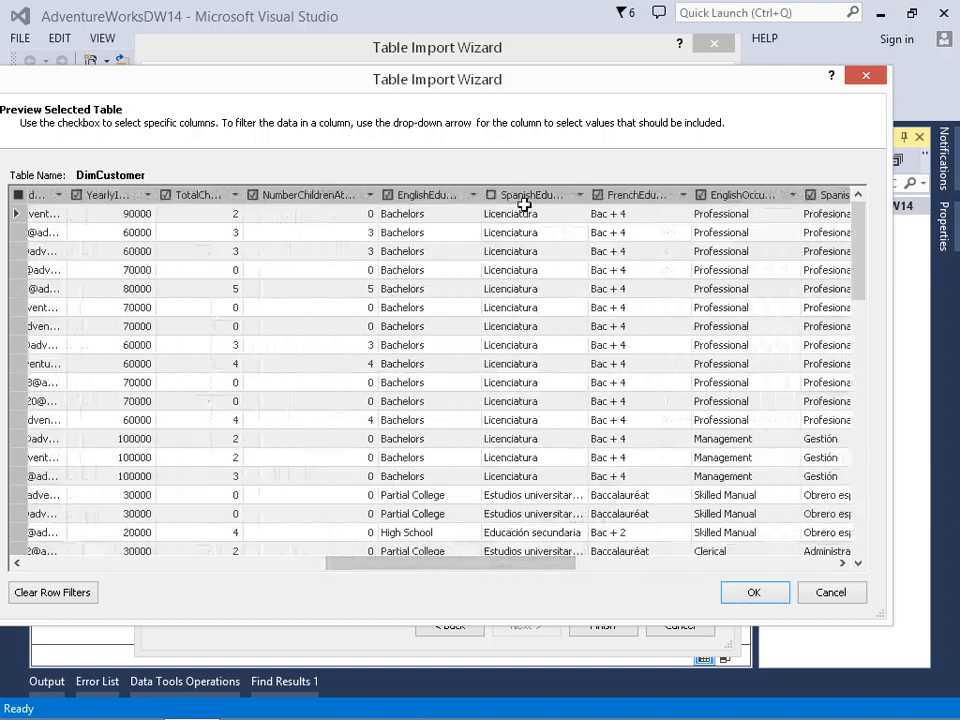
left_click(597, 196)
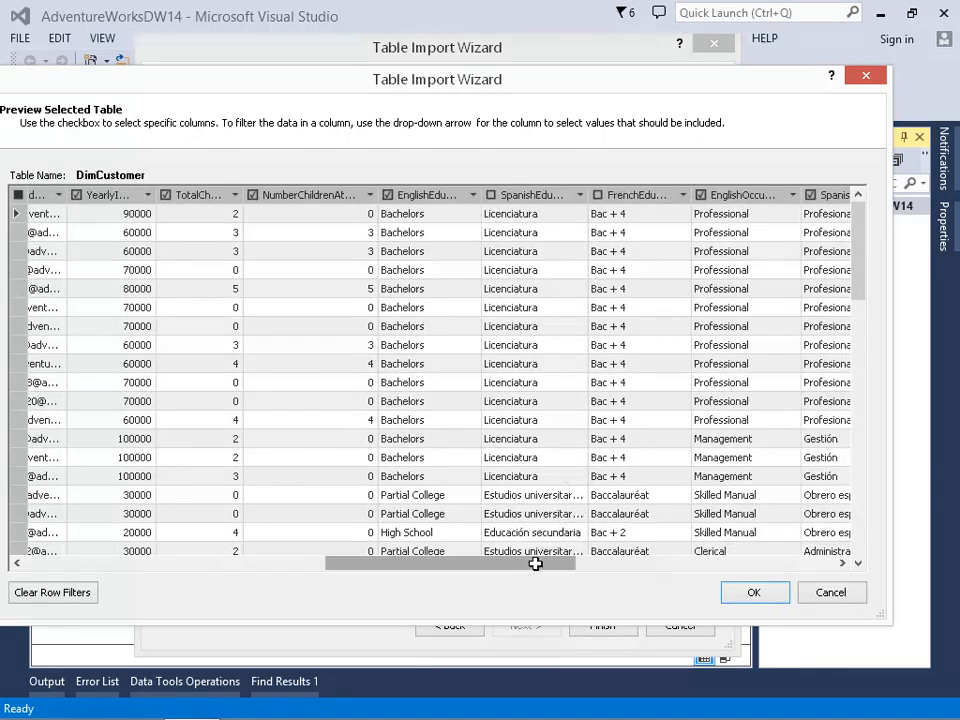
left_click_drag(536, 564, 621, 561)
left_click(521, 195)
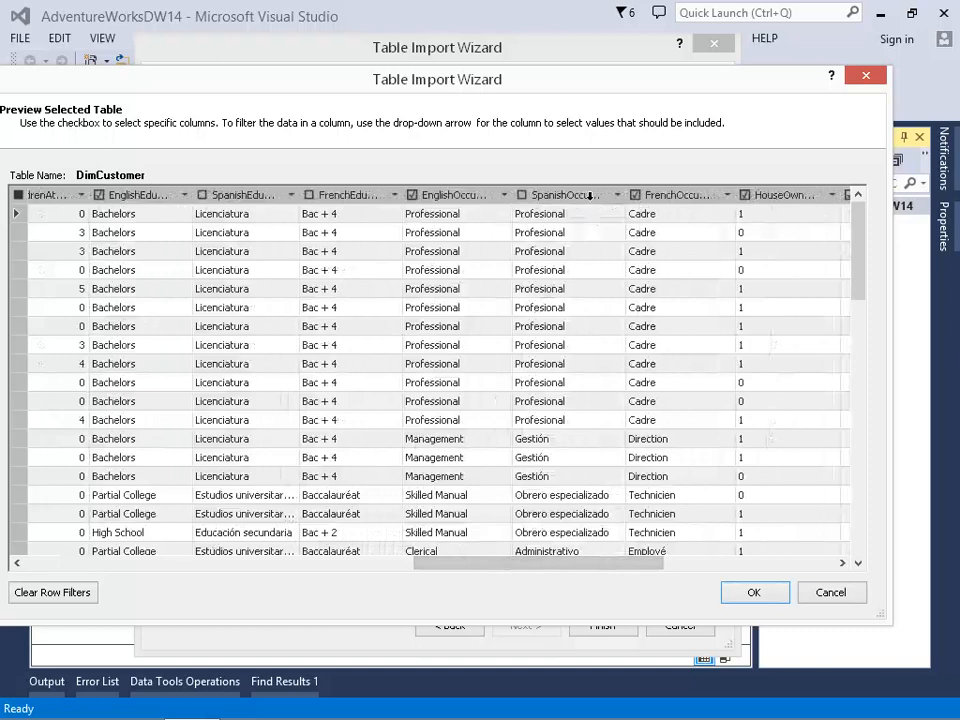
Exclude both address line columns, the phone column and the first purchase date column of DimCustomer.
left_click_drag(652, 561, 784, 542)
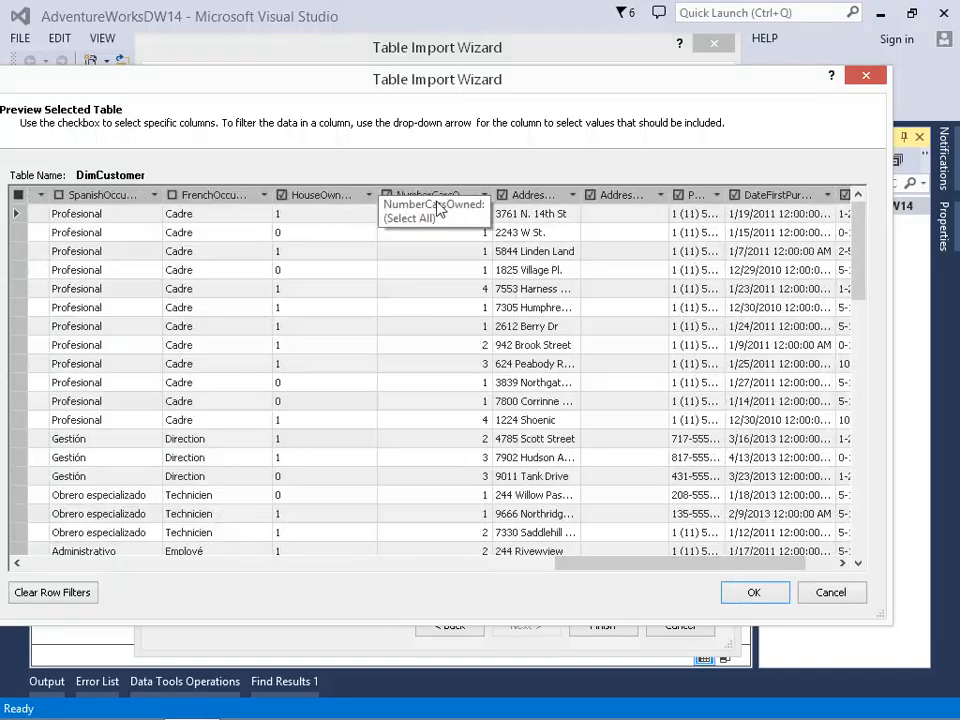
left_click(502, 195)
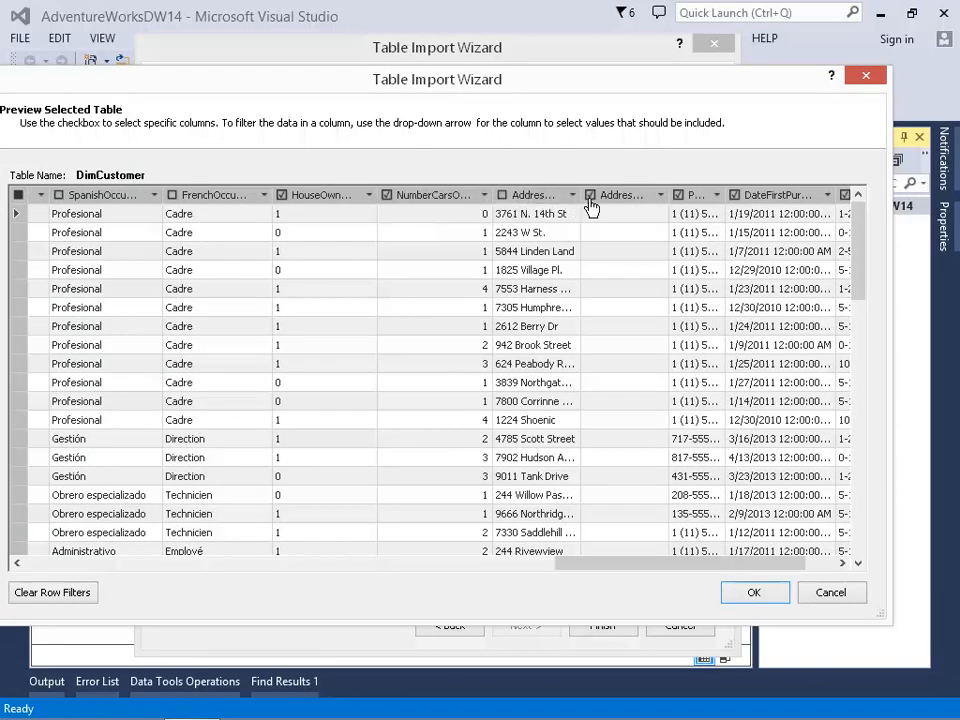
left_click(678, 196)
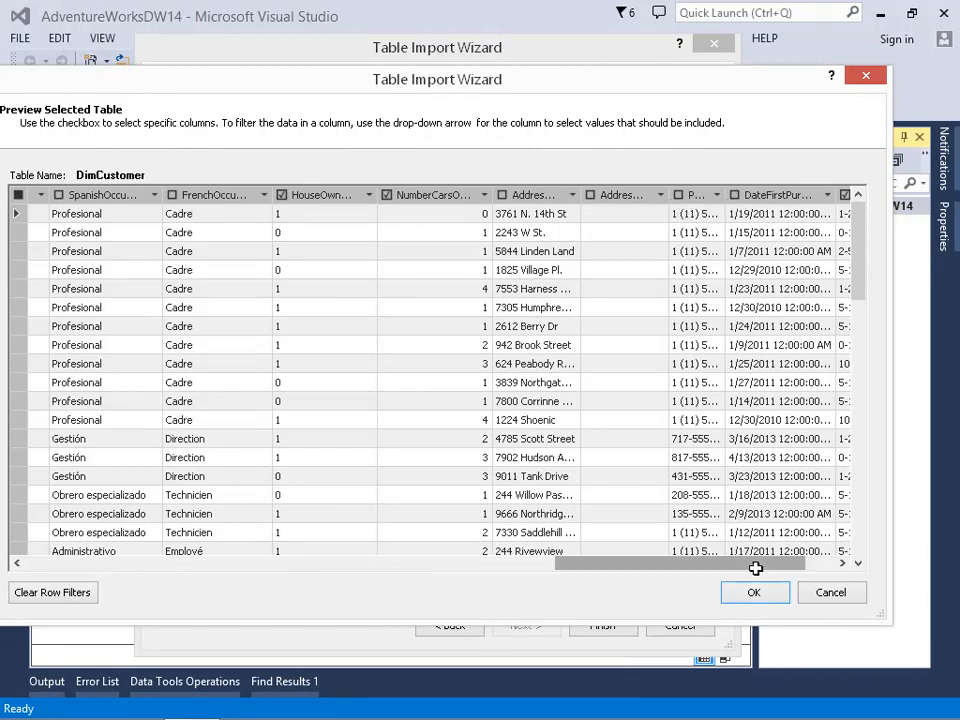
Accept the DimCustomer column filters, run the import of the selected tables and close the import wizard.
left_click_drag(754, 565, 790, 563)
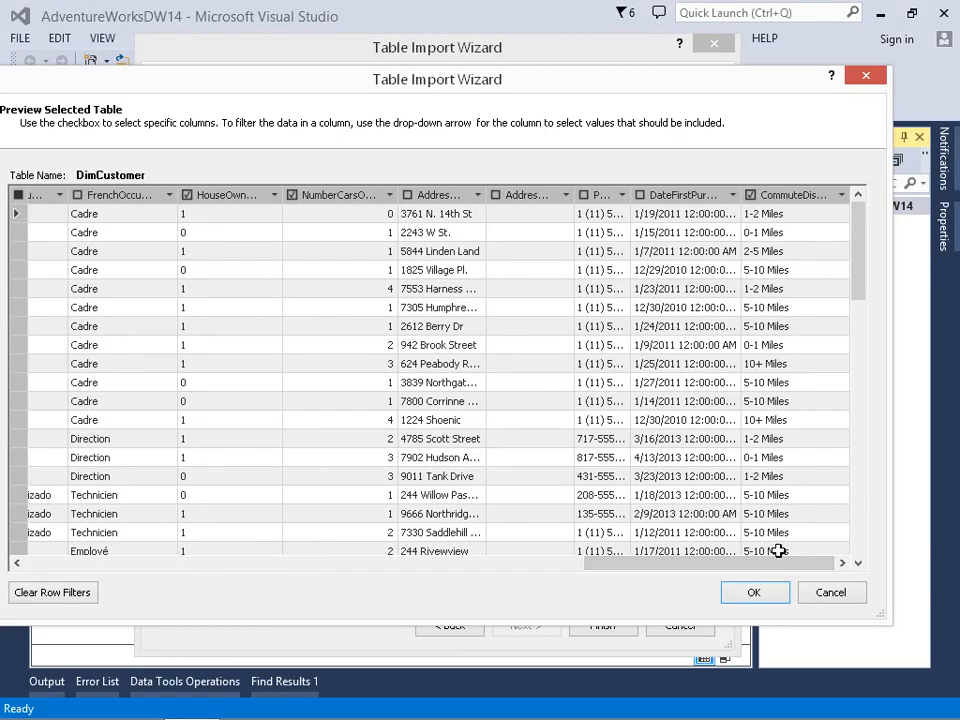
left_click(760, 598)
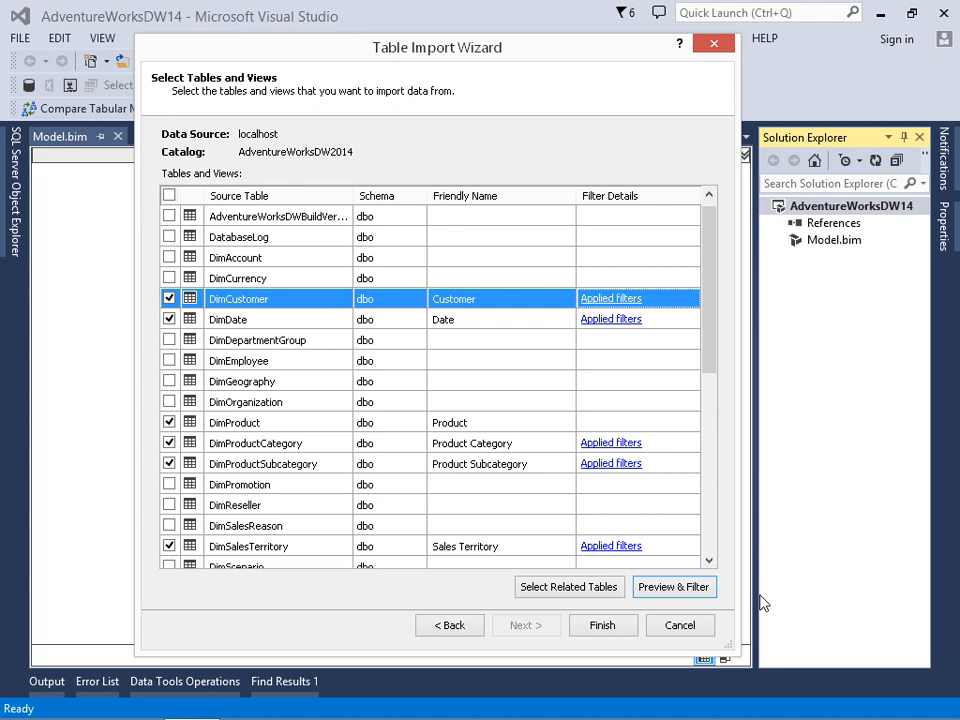
left_click(602, 625)
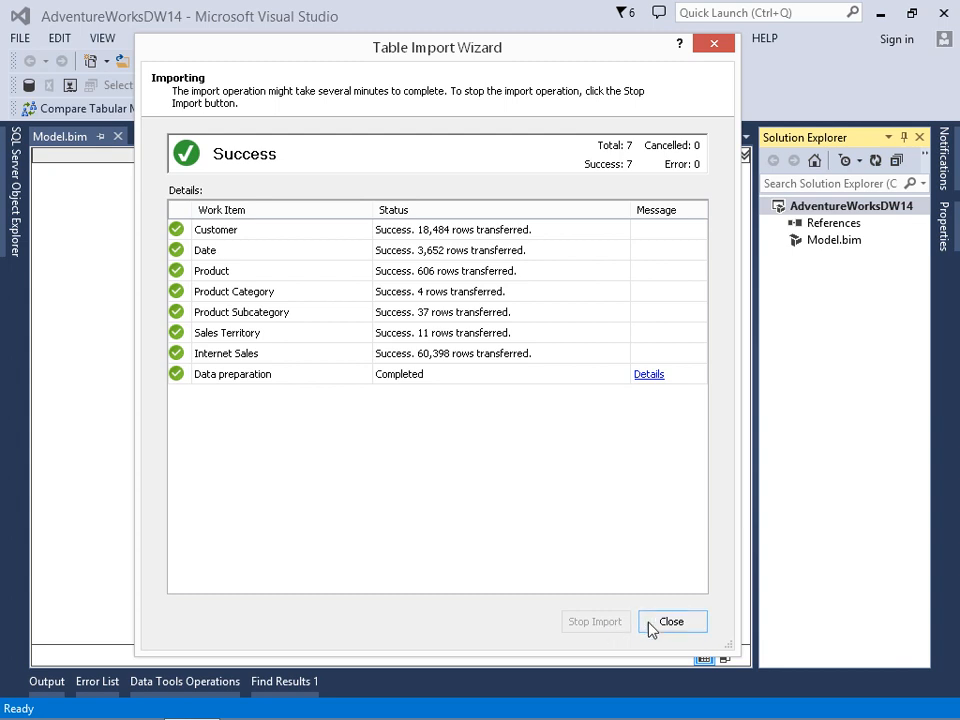
left_click(655, 627)
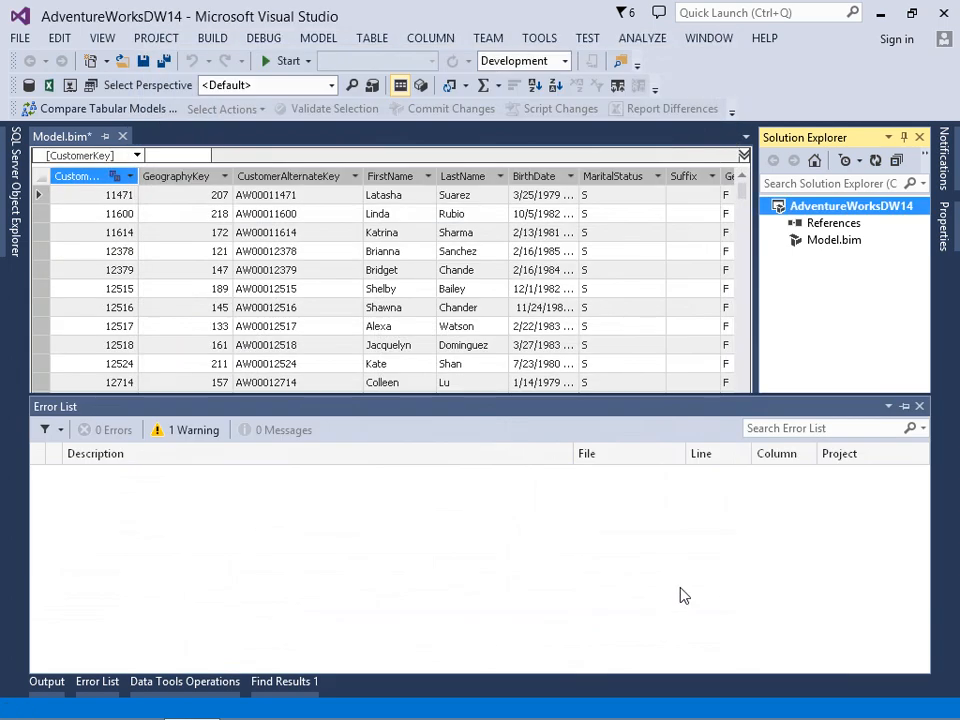
Open SQL Server Management Studio, connect to the .\tabular Analysis Services instance and select the AdventureWorksDW14 workspace database.
left_click(880, 20)
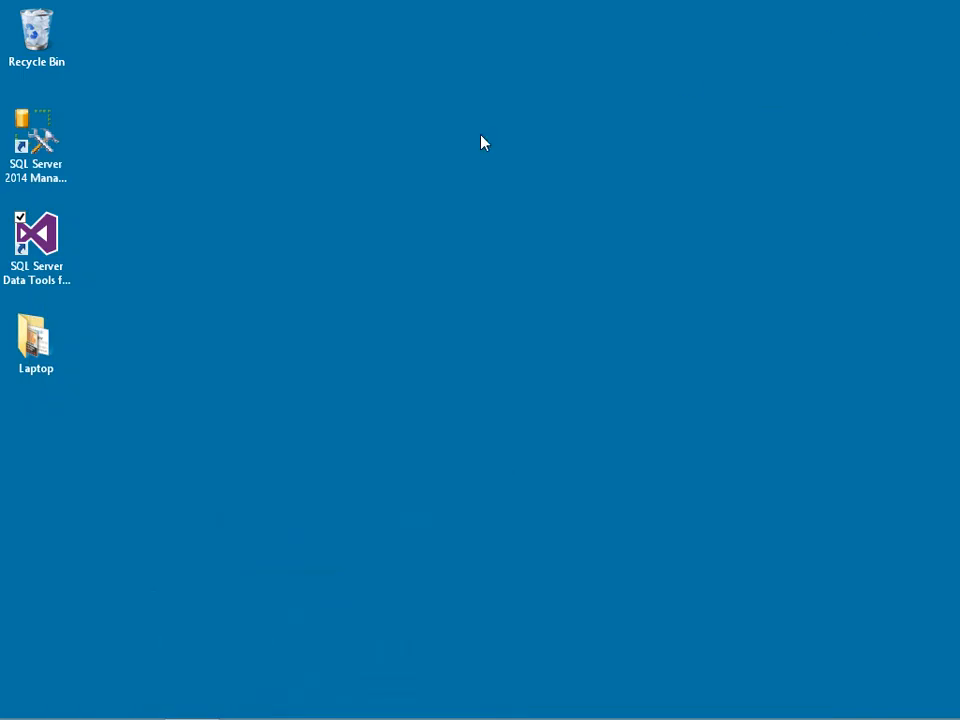
double_click(47, 162)
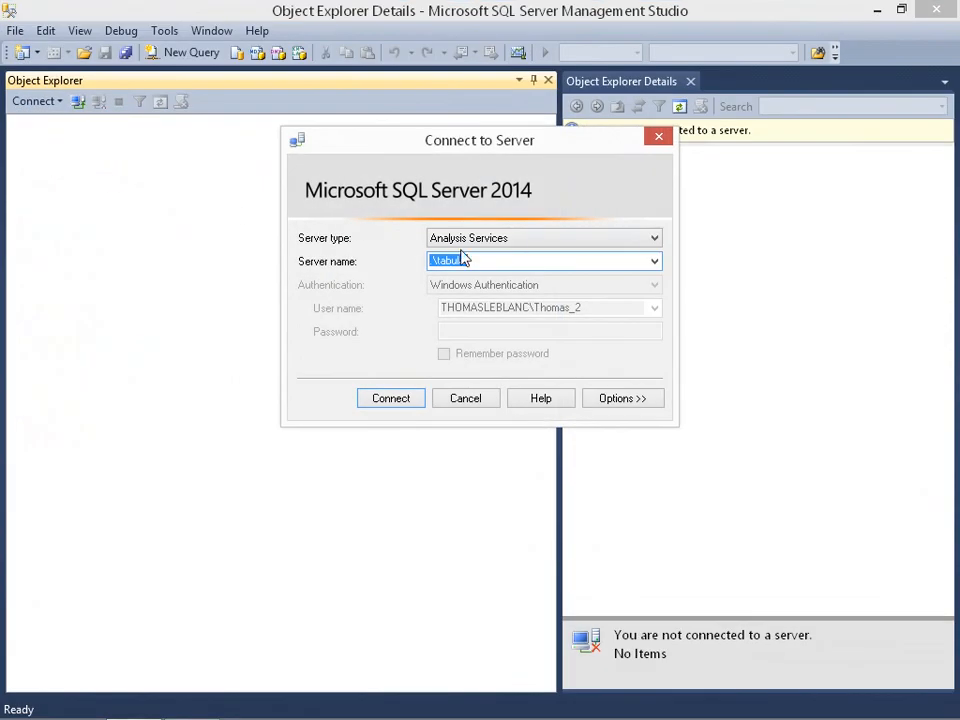
left_click(472, 260)
left_click(405, 400)
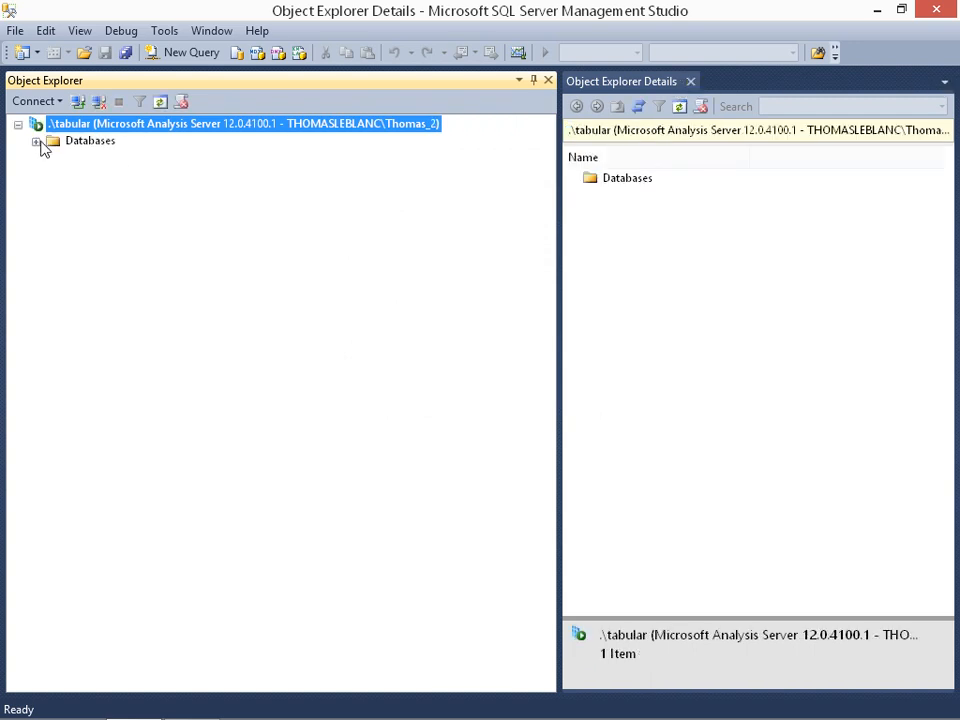
left_click(36, 141)
left_click(130, 160)
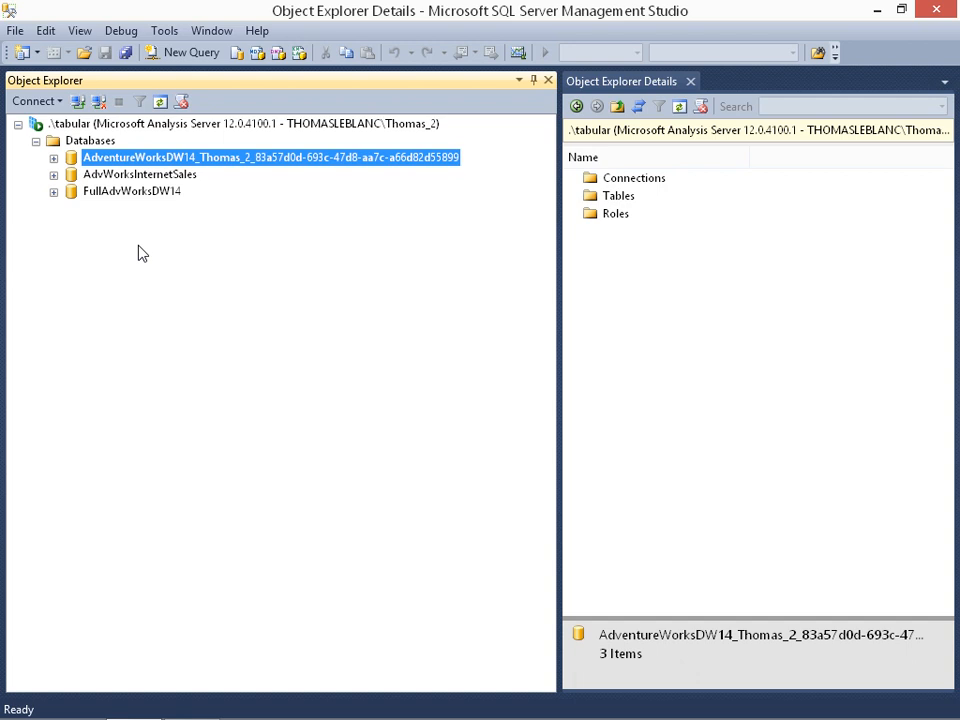
Return to Visual Studio and check the deployment database and server in the AdventureWorksDW14 project properties.
left_click(877, 14)
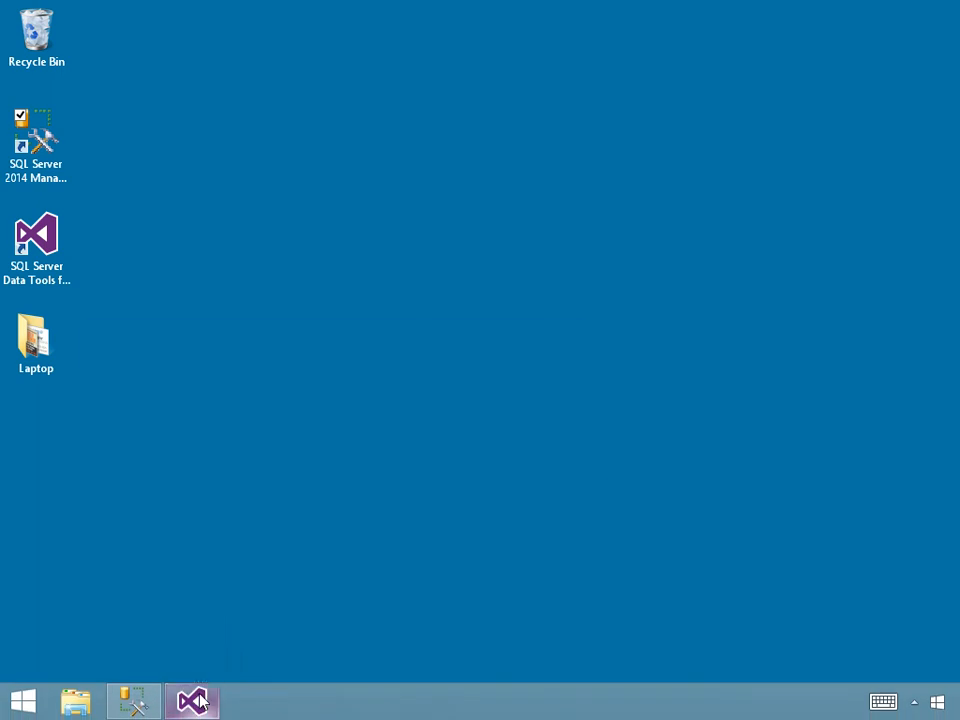
left_click(196, 701)
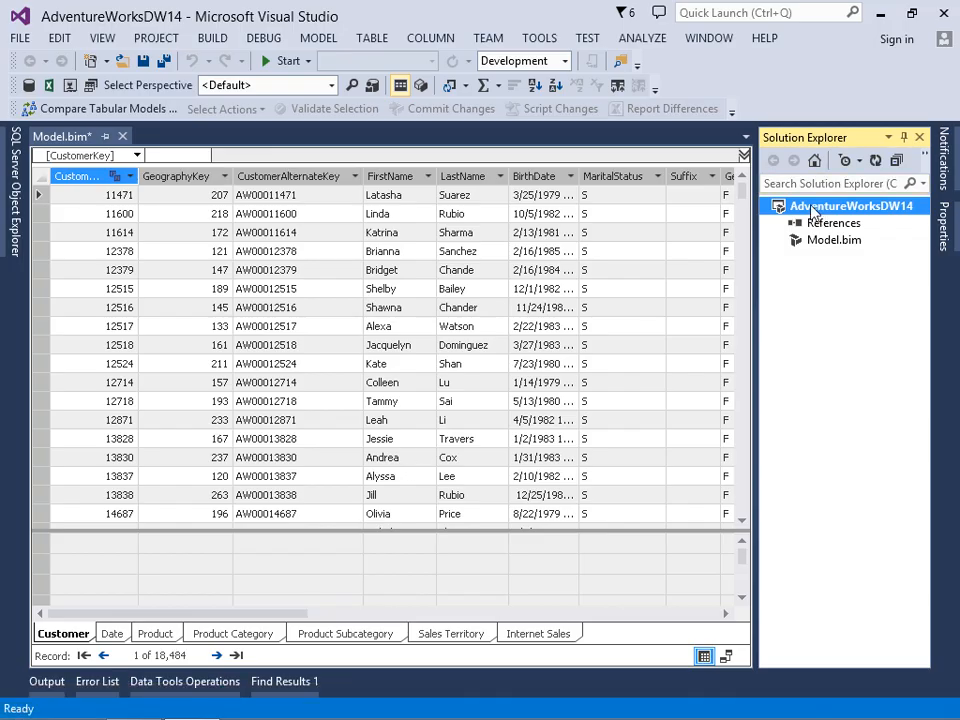
right_click(813, 213)
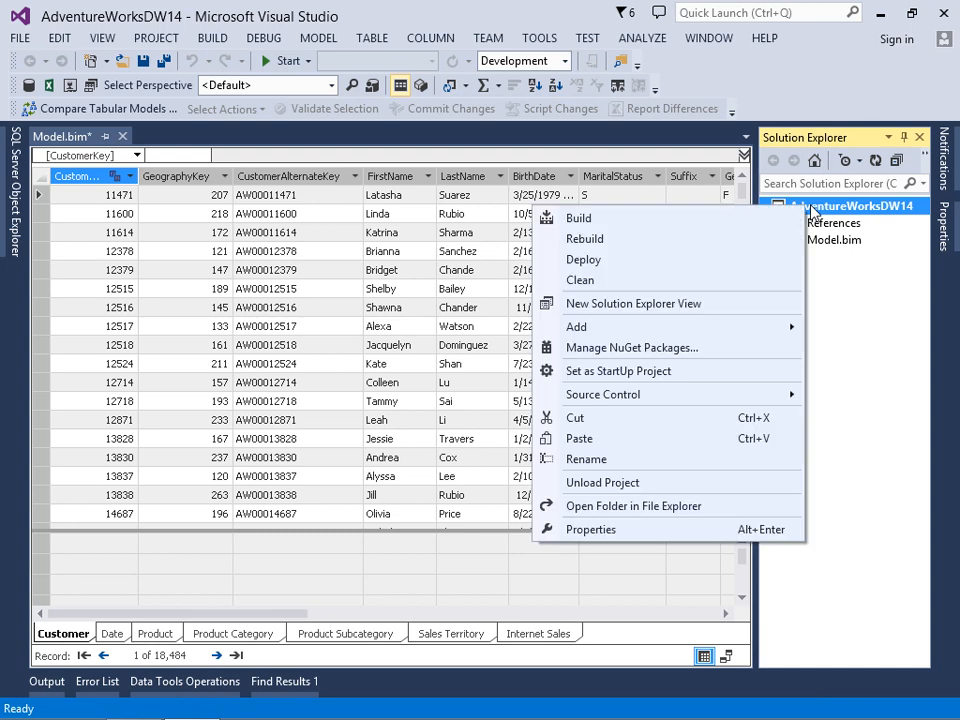
left_click(590, 529)
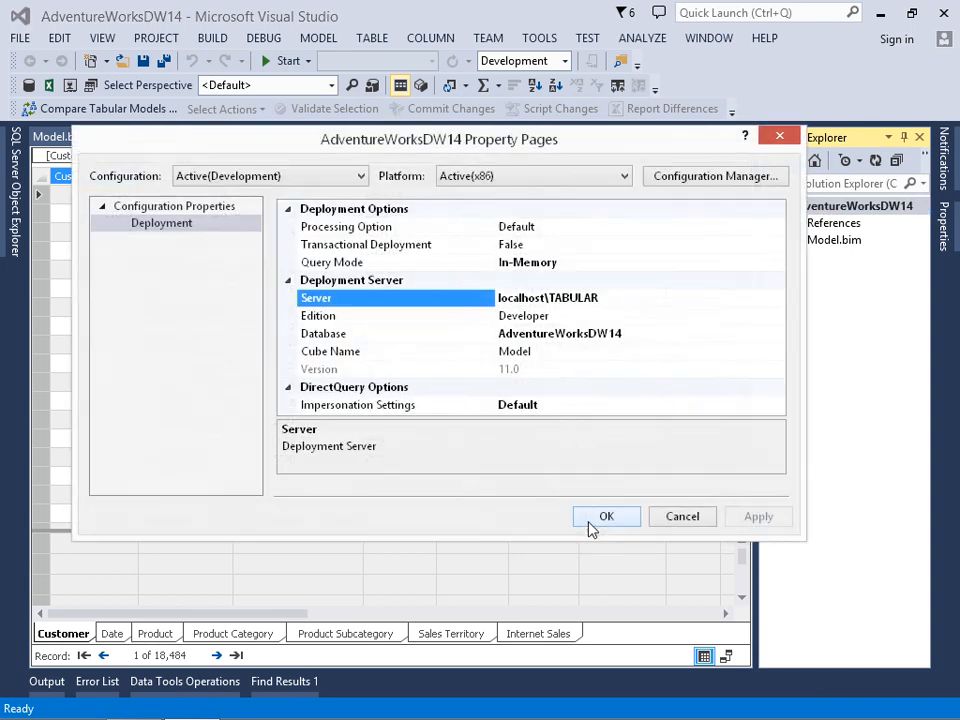
left_click(643, 333)
left_click_drag(643, 333, 501, 343)
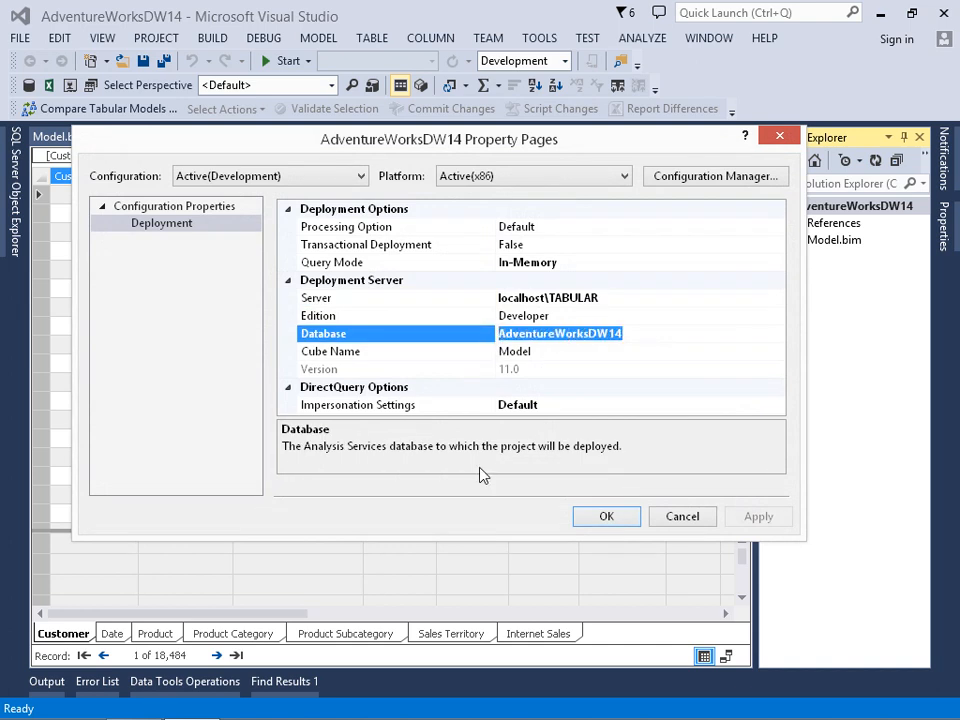
left_click(618, 298)
left_click_drag(618, 298, 499, 299)
left_click(605, 516)
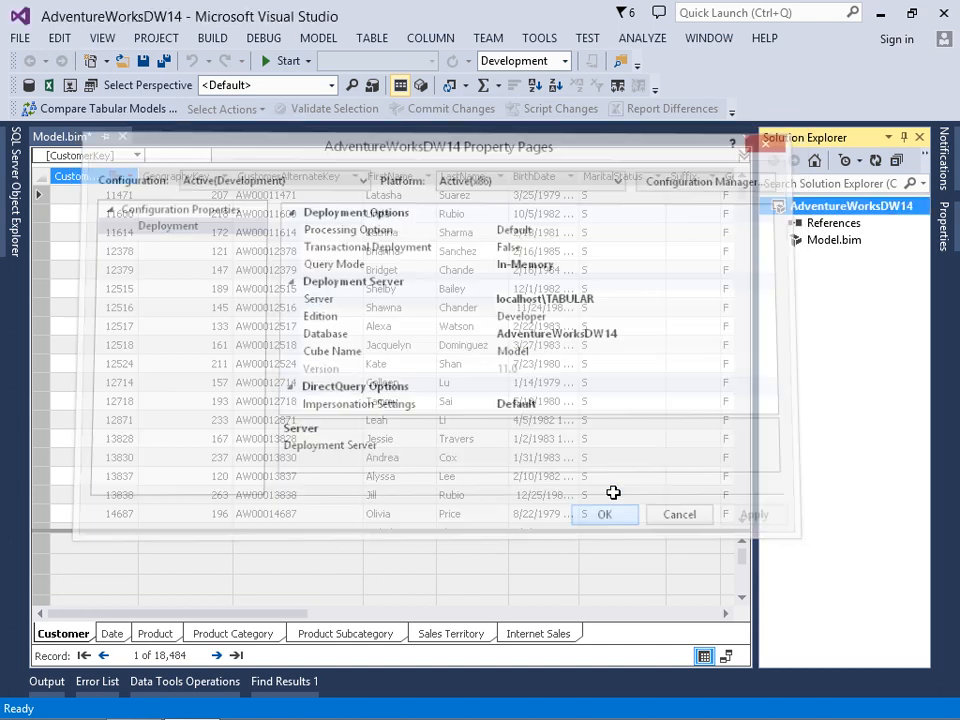
Deploy the AdventureWorksDW14 project to the tabular server and dismiss the deployment report.
right_click(803, 208)
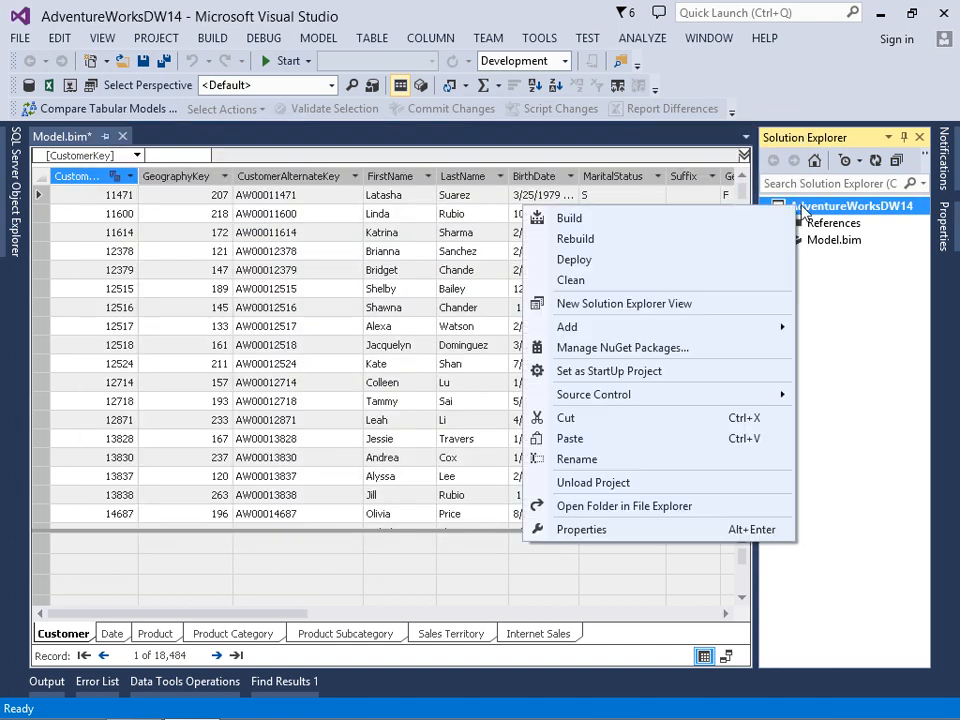
left_click(586, 262)
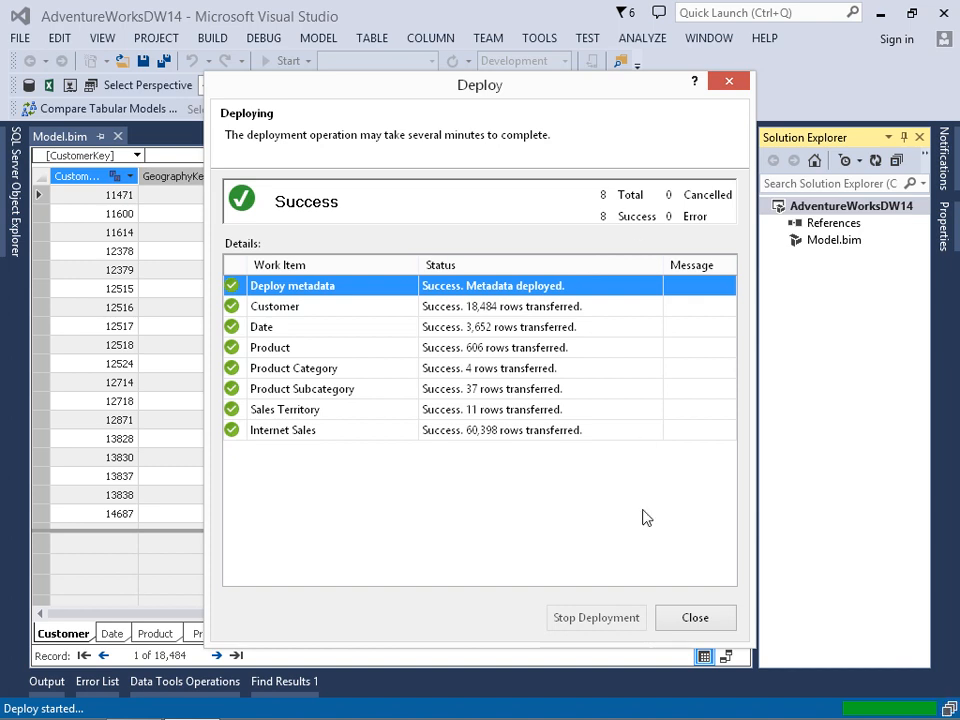
left_click(690, 617)
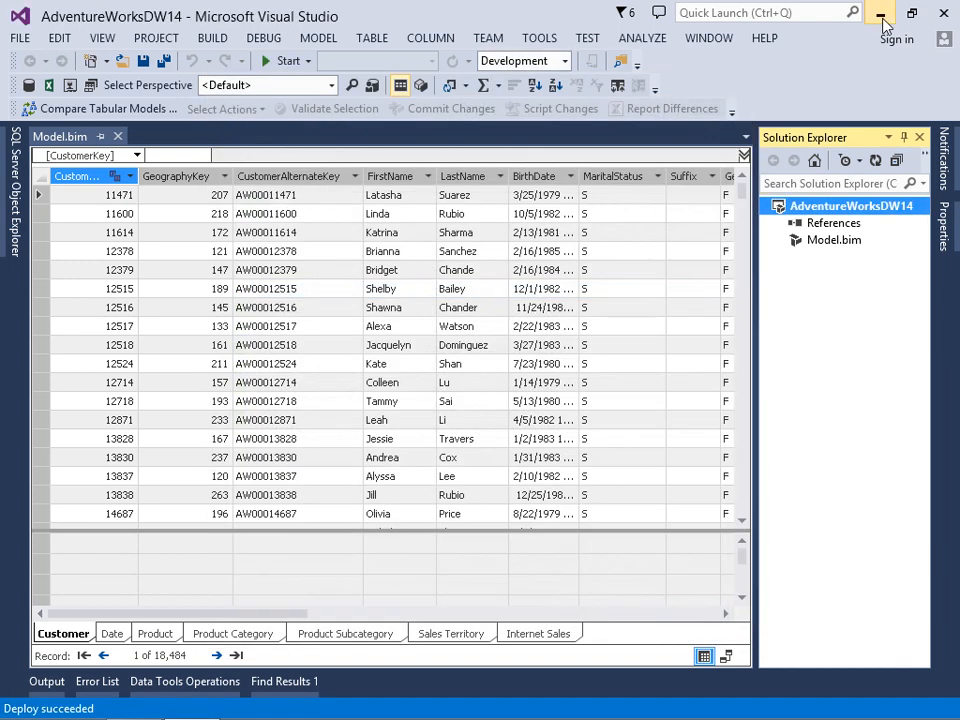
Switch to SQL Server Management Studio, refresh the databases list, select the deployed AdventureWorksDW14 database and close the application.
left_click(880, 13)
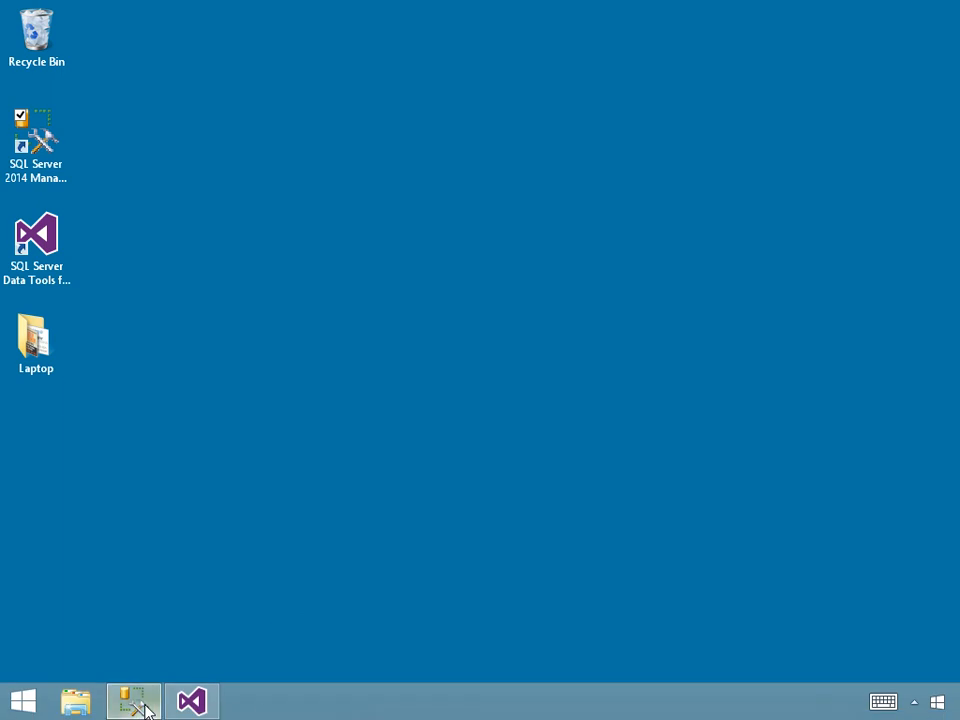
left_click(142, 702)
right_click(82, 146)
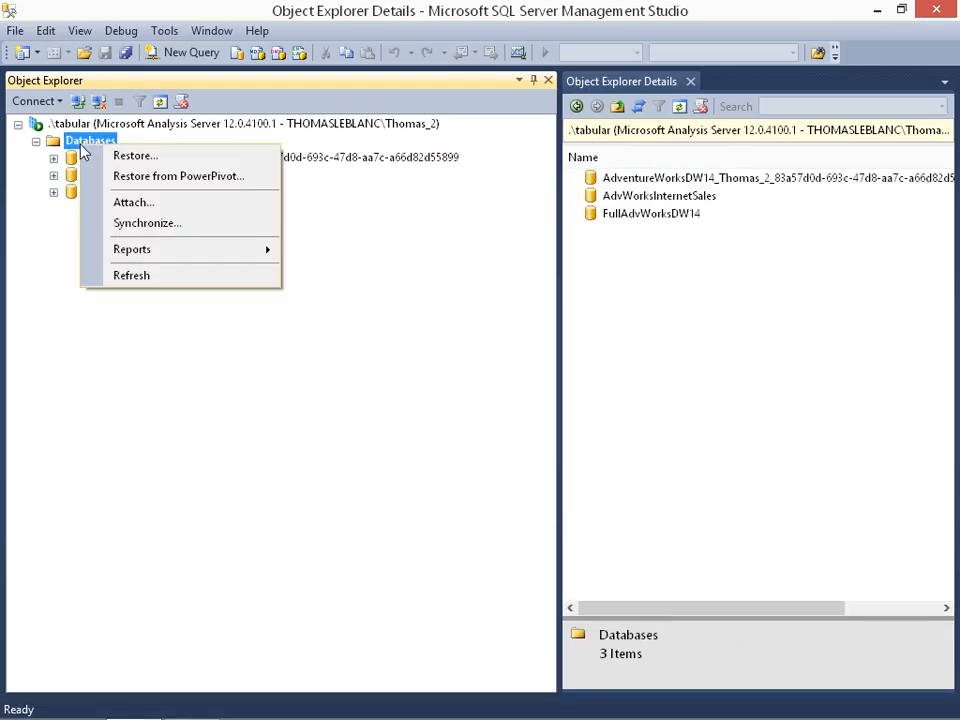
left_click(136, 279)
left_click(135, 157)
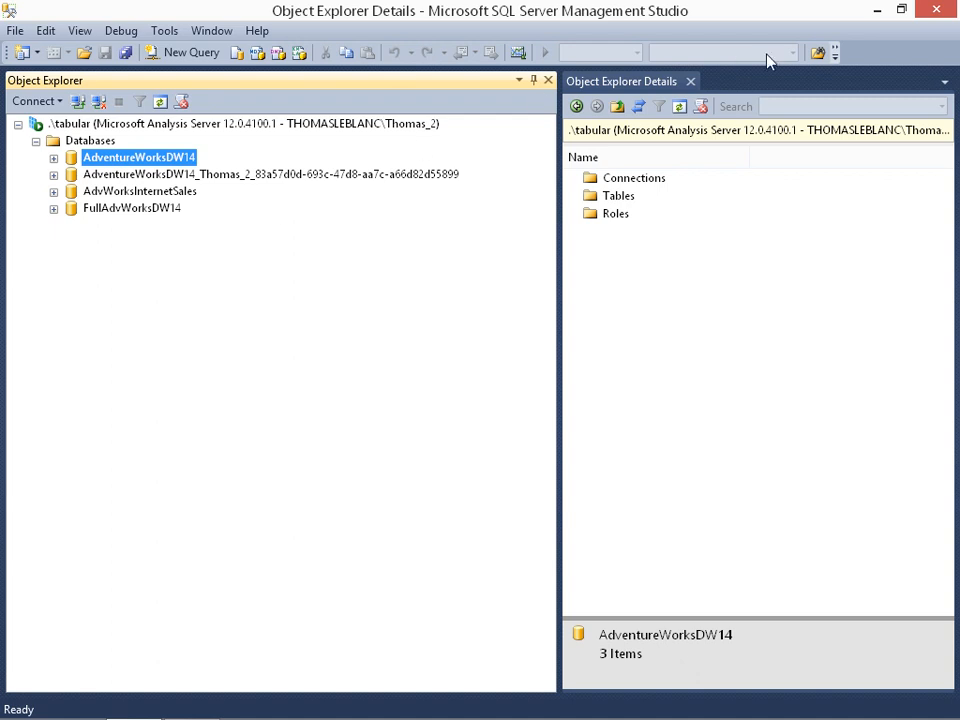
left_click(936, 16)
Return to Visual Studio and look through the imported tables from Date to Internet Sales in the model's data grid.
mouse_move(253, 714)
left_click(190, 702)
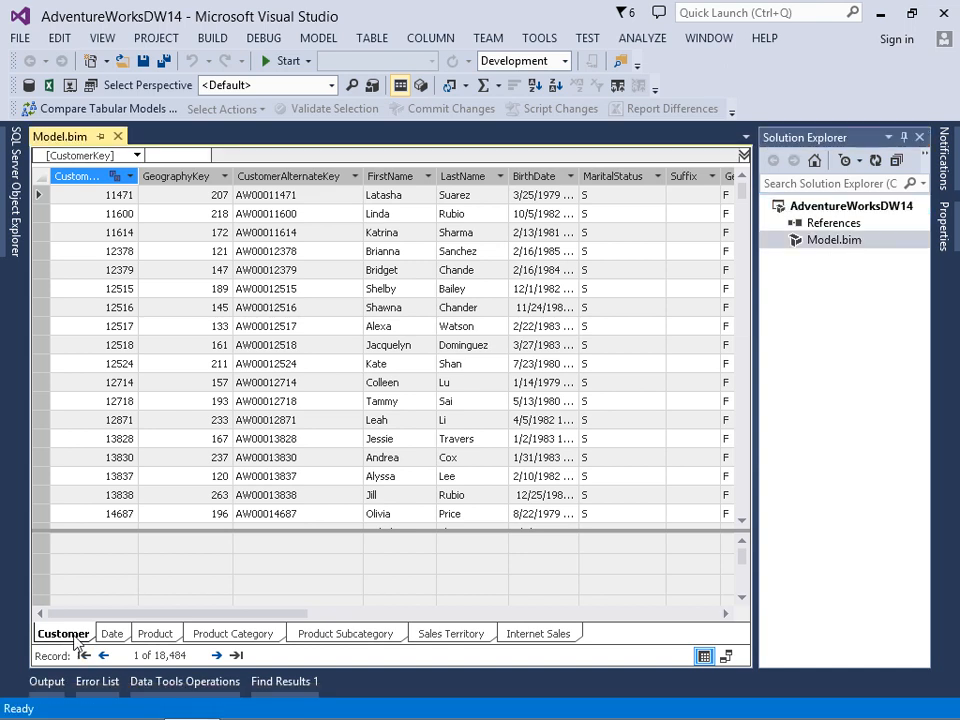
left_click(112, 634)
left_click(160, 636)
left_click(214, 635)
left_click(322, 640)
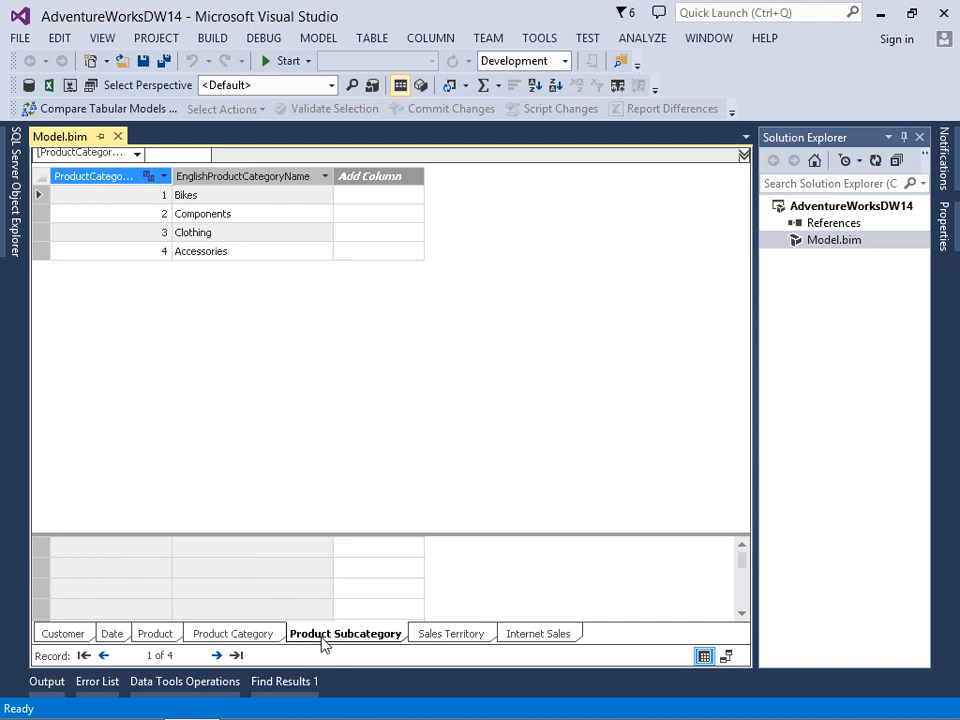
left_click(428, 637)
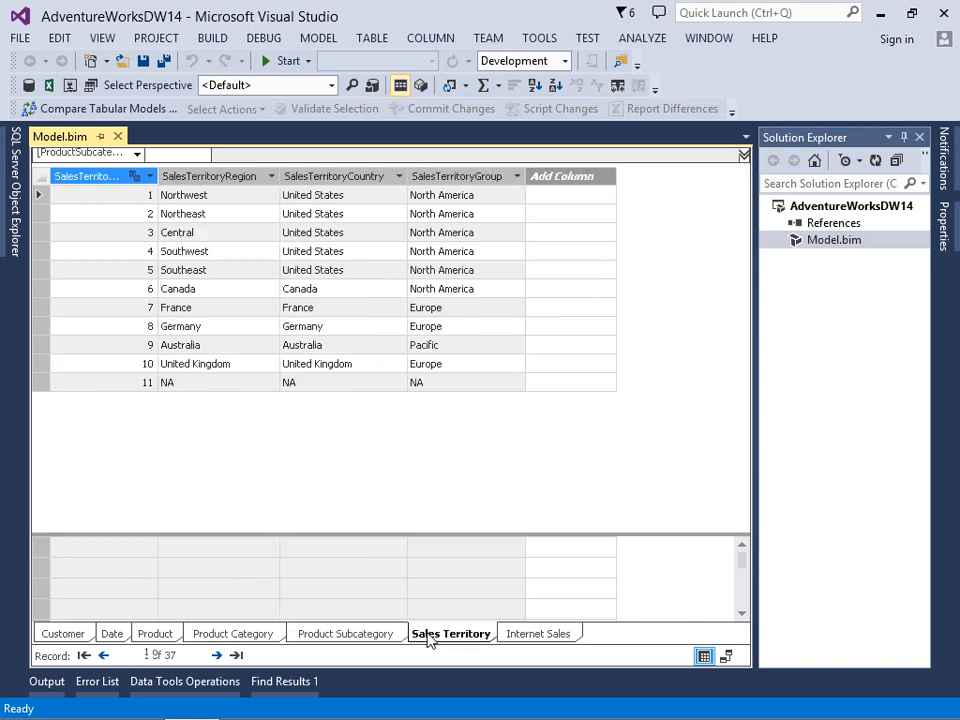
left_click(537, 636)
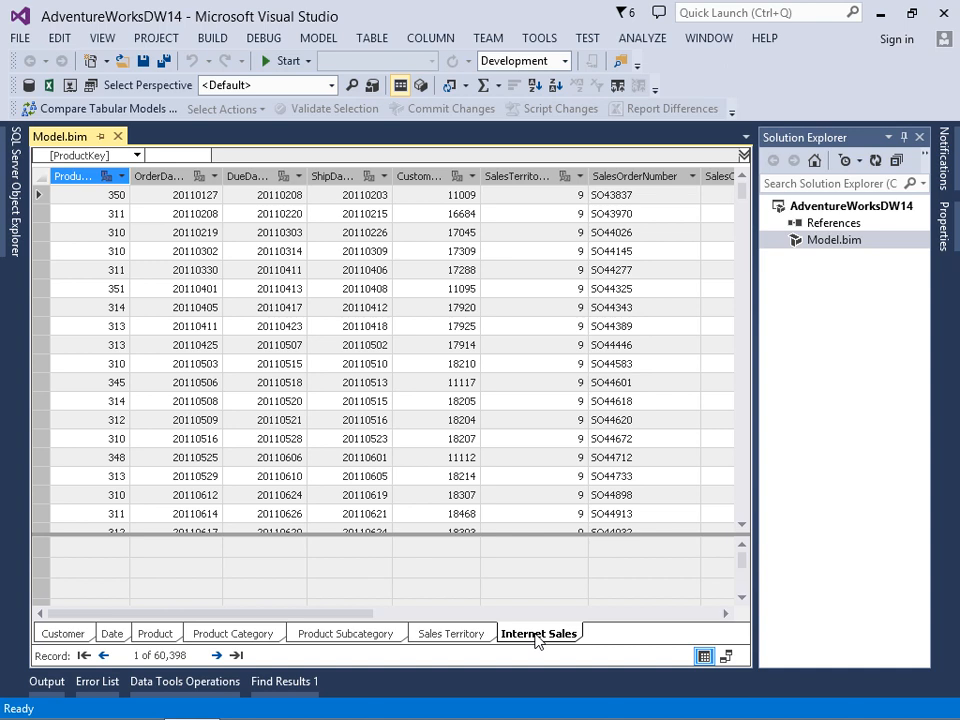
Show the model as a diagram and arrange the Date and Product tables on opposite sides of Internet Sales.
left_click(727, 657)
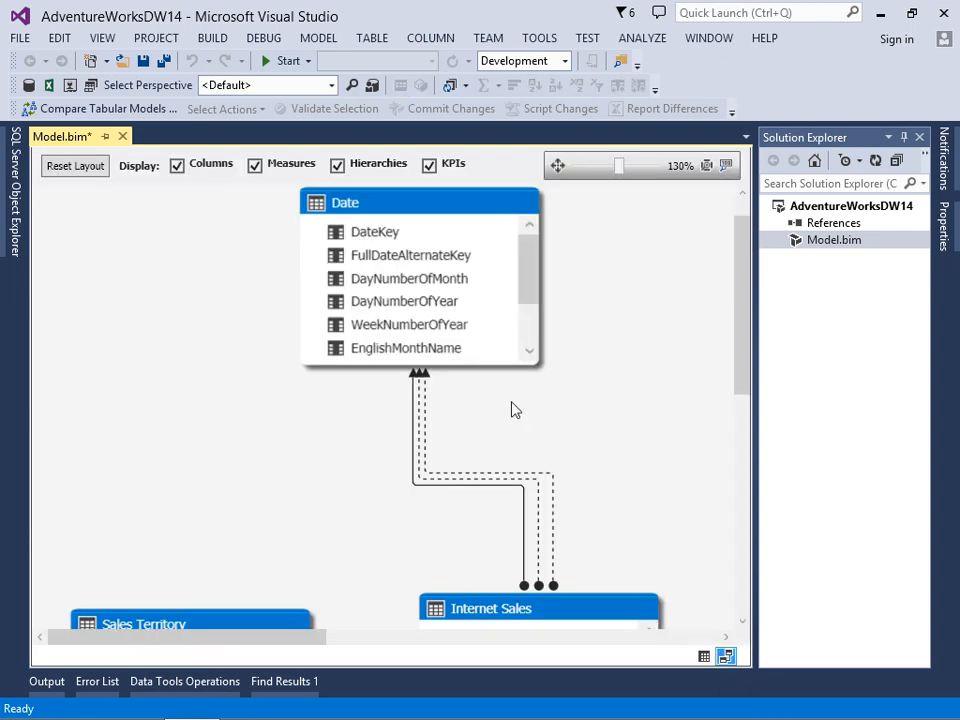
left_click_drag(415, 210, 361, 309)
left_click_drag(620, 170, 595, 172)
left_click_drag(238, 303, 157, 334)
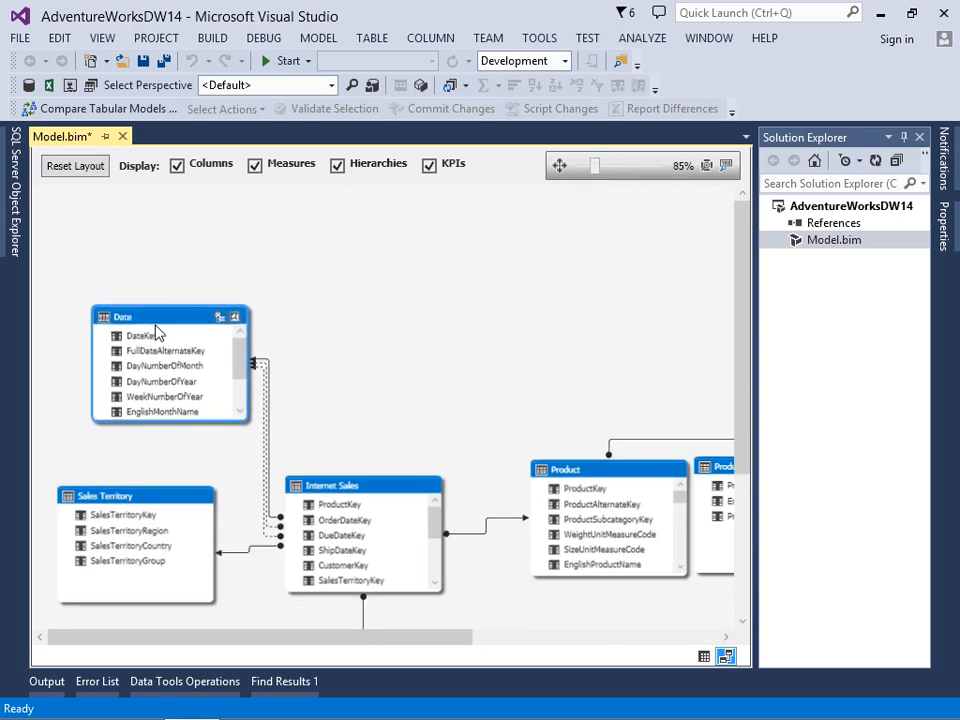
left_click_drag(347, 490, 366, 396)
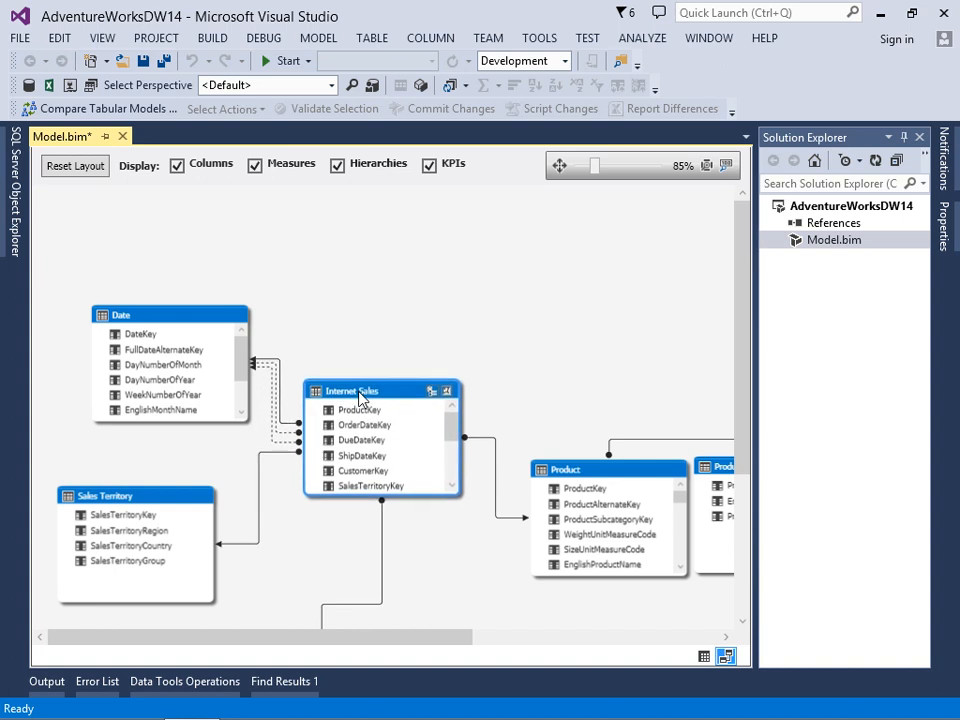
left_click_drag(558, 455, 533, 234)
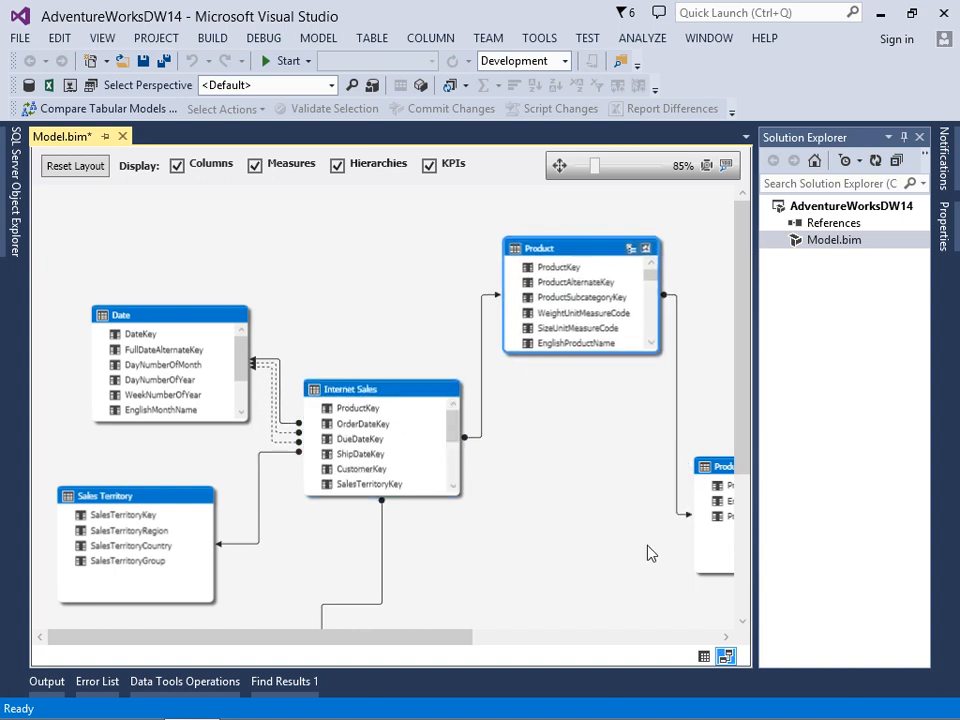
Place the Product Subcategory table beneath Product and the Product Category table beneath Product Subcategory in the diagram.
left_click_drag(444, 642, 553, 640)
left_click_drag(583, 462, 359, 406)
left_click_drag(742, 428, 753, 486)
left_click_drag(583, 634, 665, 634)
left_click_drag(690, 510, 210, 484)
Place the Customer table directly beneath Internet Sales and move the Date and Internet Sales tables slightly higher.
left_click_drag(372, 617, 377, 452)
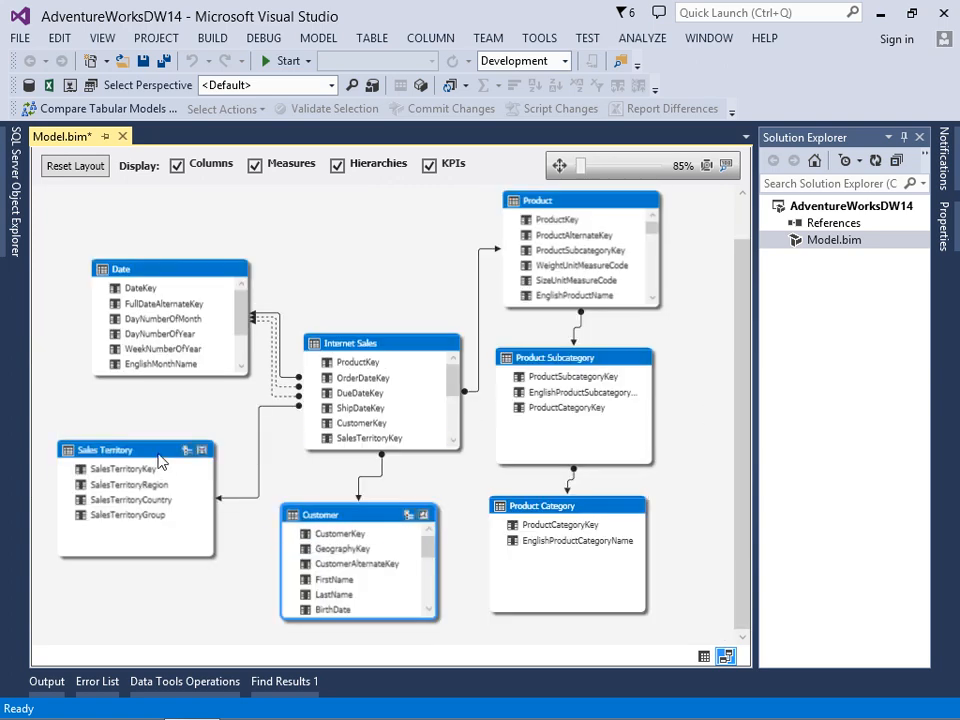
left_click_drag(160, 452, 162, 454)
left_click_drag(157, 275, 130, 249)
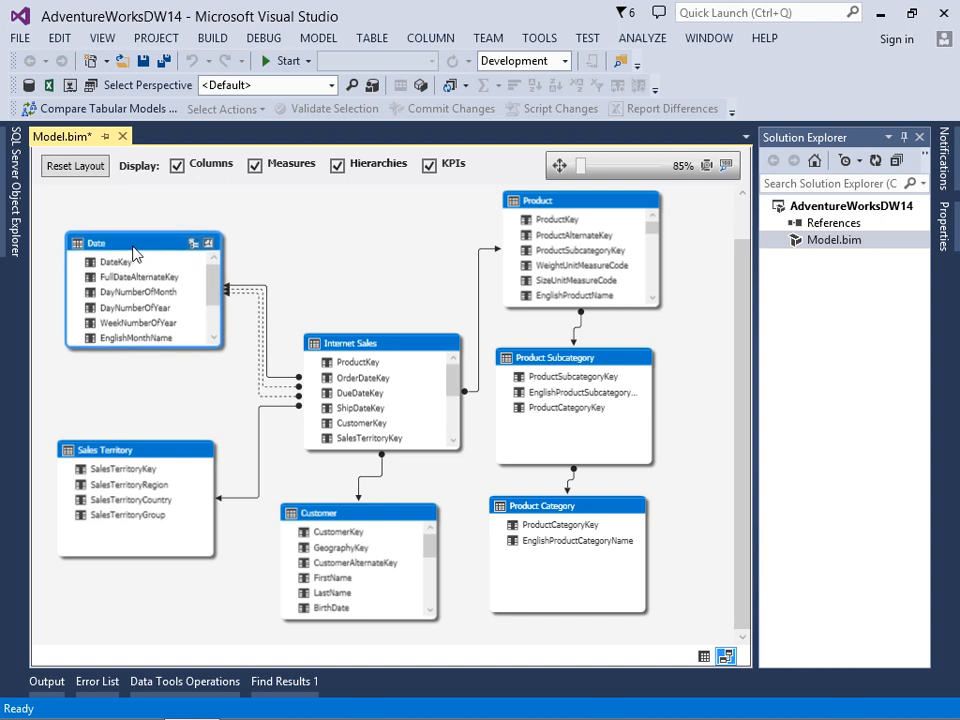
left_click_drag(365, 348, 369, 324)
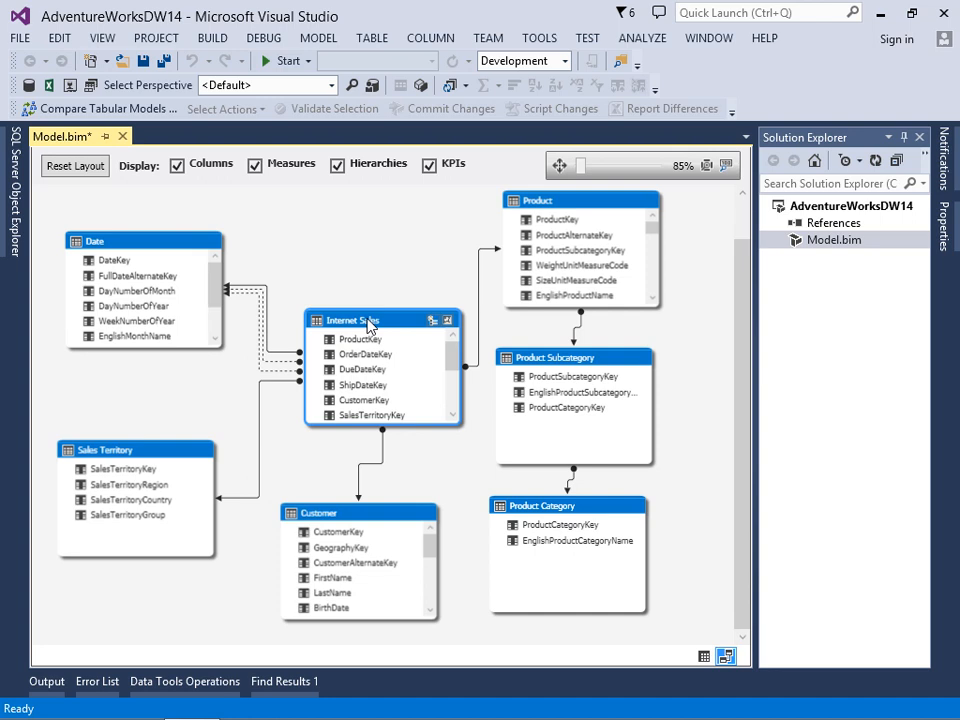
Examine the options of the OrderDateKey relationship to Date, and open the Internet Sales to Product relationship for editing.
left_click(280, 358)
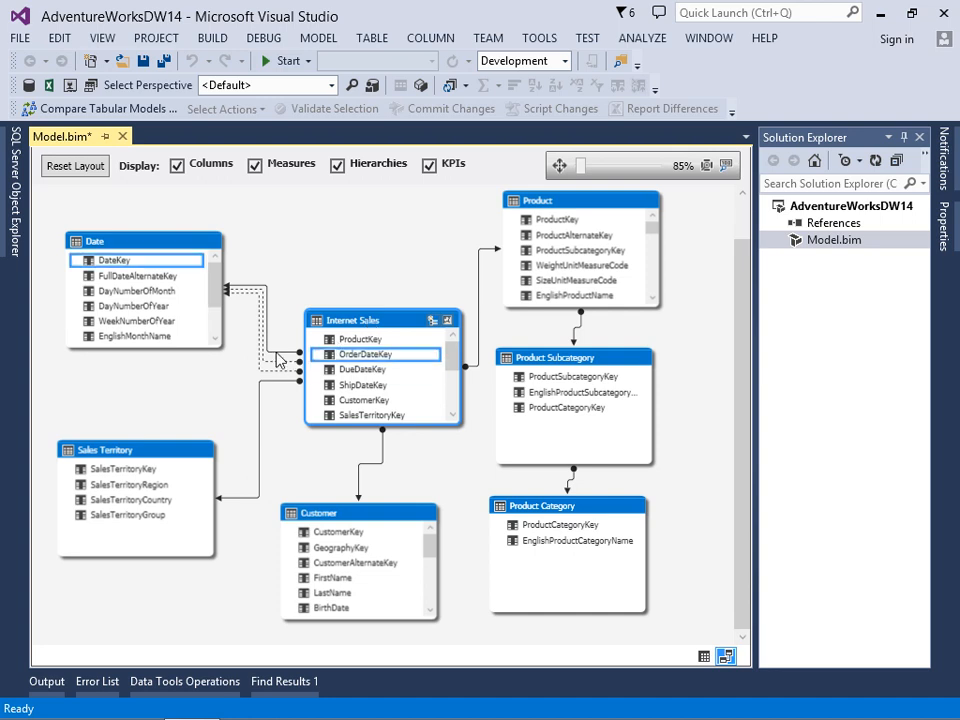
right_click(280, 358)
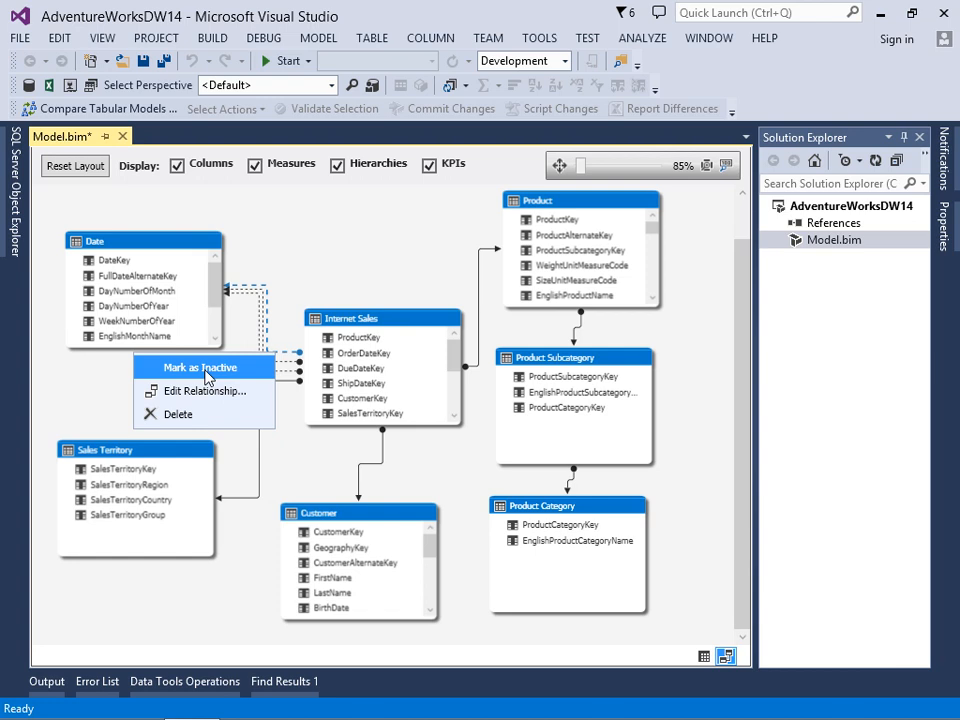
left_click(480, 316)
left_click(480, 316)
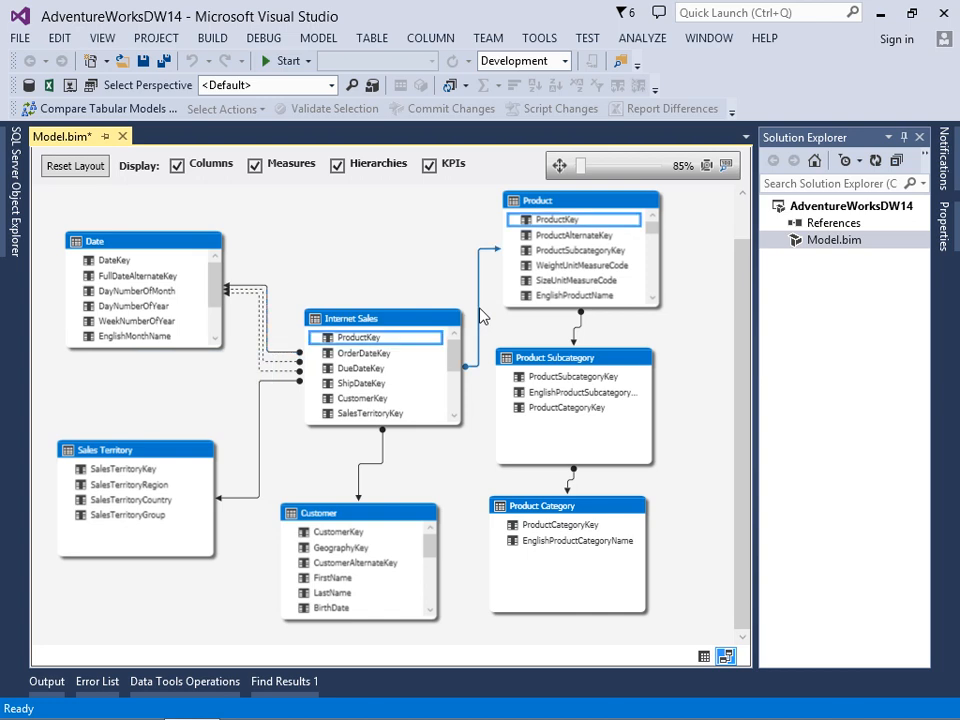
double_click(480, 316)
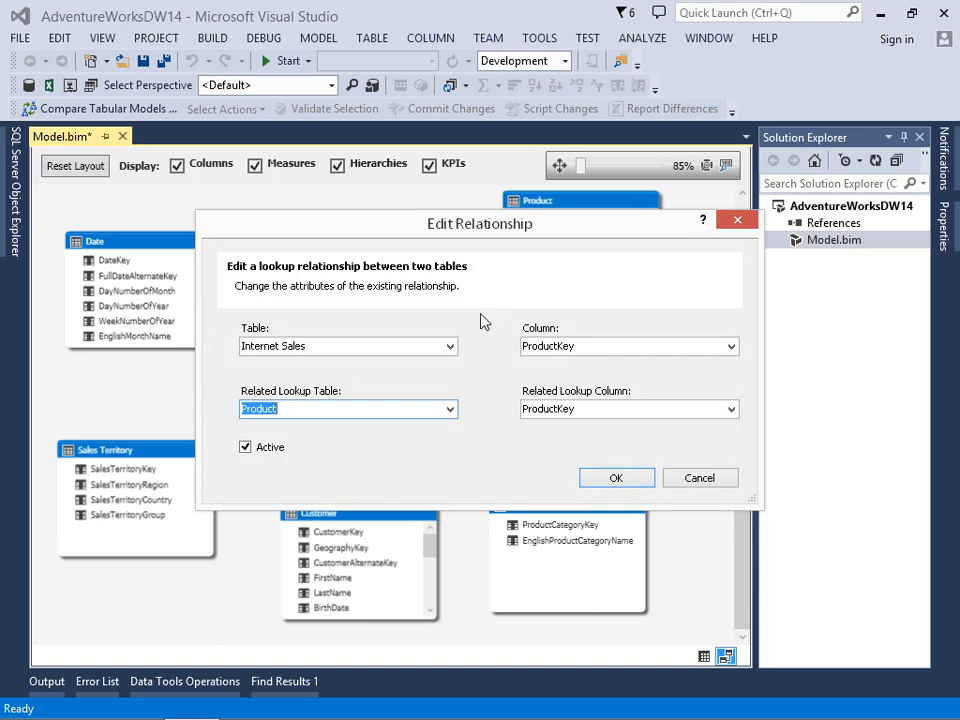
Accept the Internet Sales to Product relationship settings and permanently delete the relationship between Product Subcategory and Product Category.
left_click(617, 477)
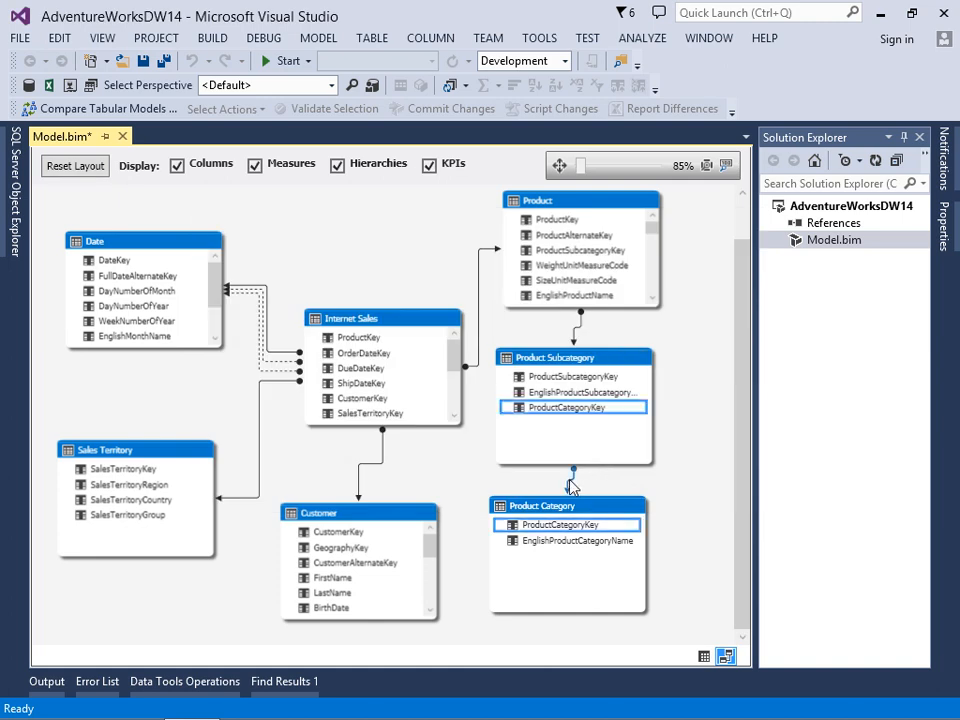
key("Delete")
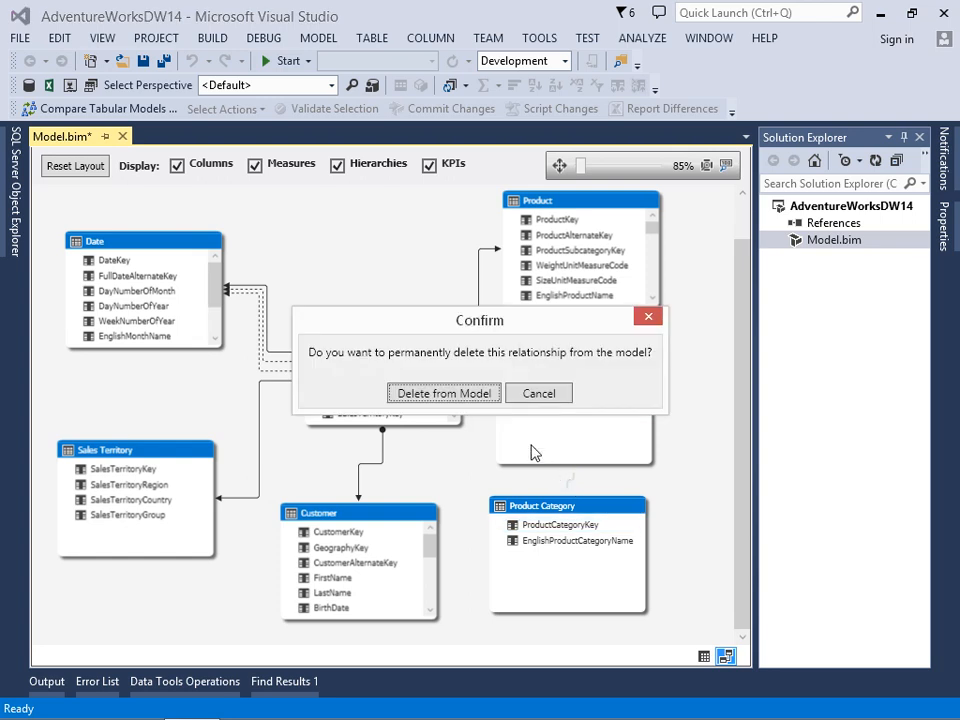
left_click(420, 394)
Shift the Product Subcategory table slightly in the diagram and create a relationship from its ProductCategoryKey to ProductCategoryKey in Product Category.
left_click_drag(560, 358, 583, 346)
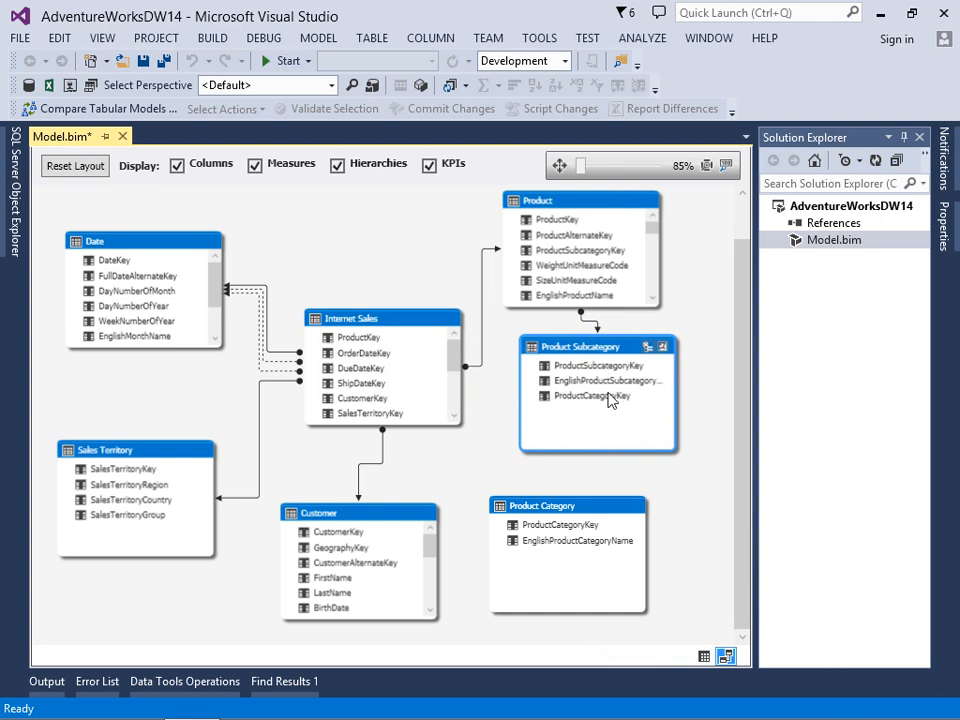
left_click_drag(608, 395, 573, 530)
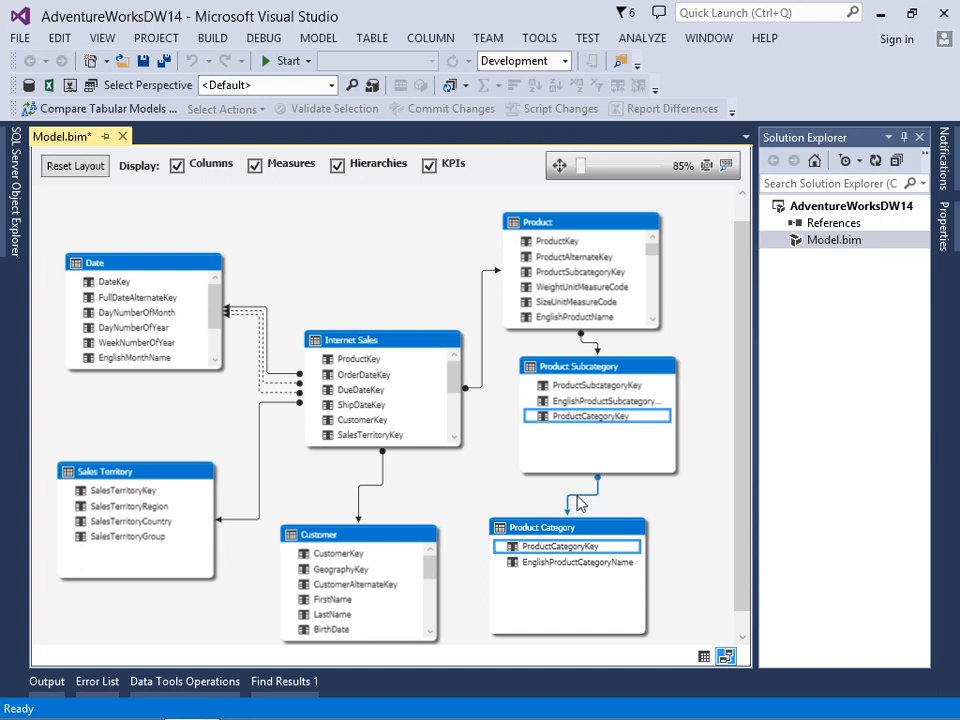
Delete the Product Subcategory to Product Category relationship and recreate it starting from Product Category's ProductCategoryKey to the matching Product Subcategory column.
key("Delete")
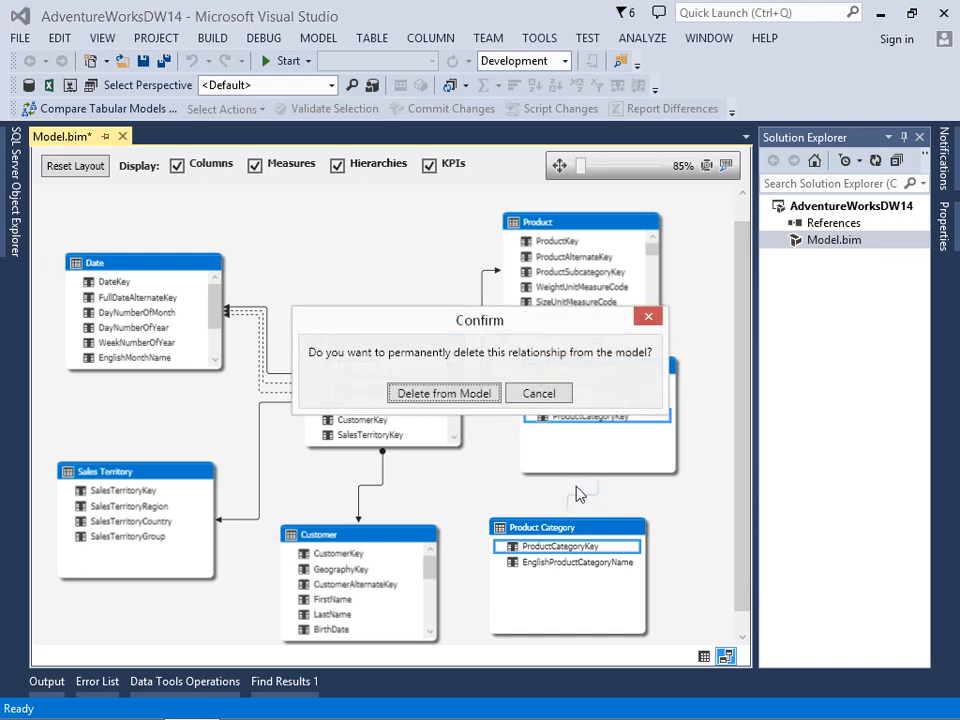
left_click(456, 392)
left_click_drag(533, 556, 597, 424)
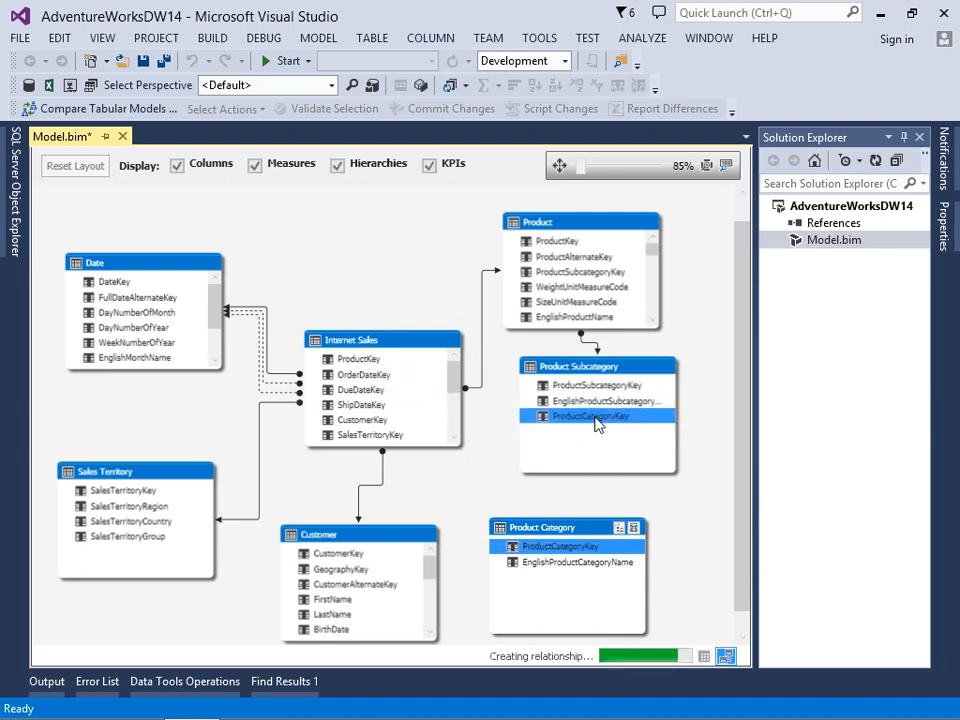